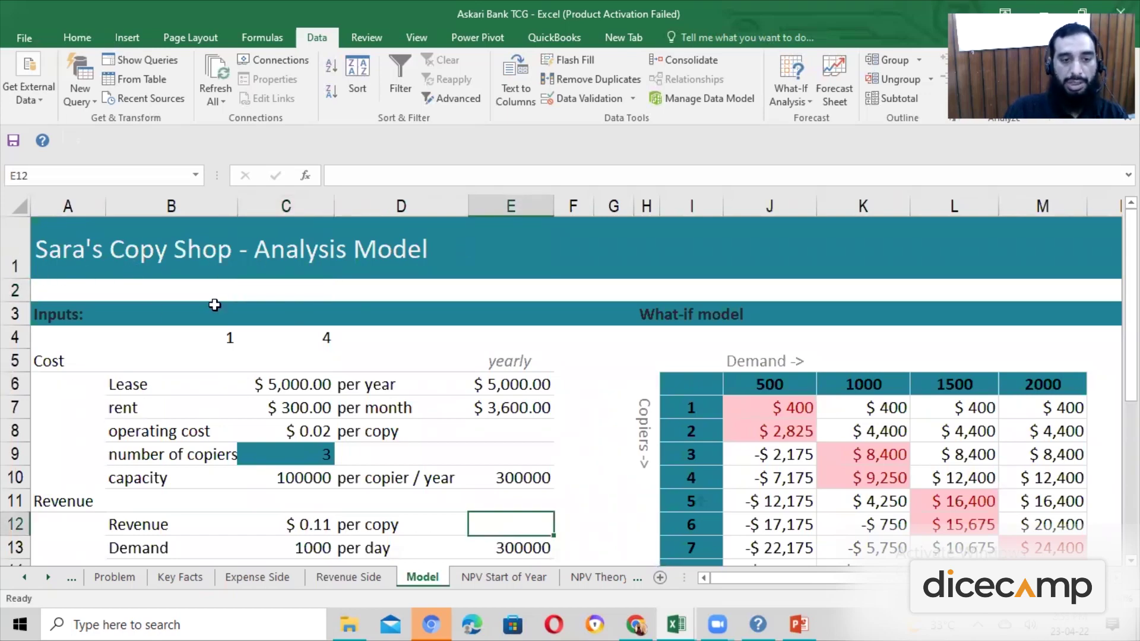
pyautogui.click(153, 310)
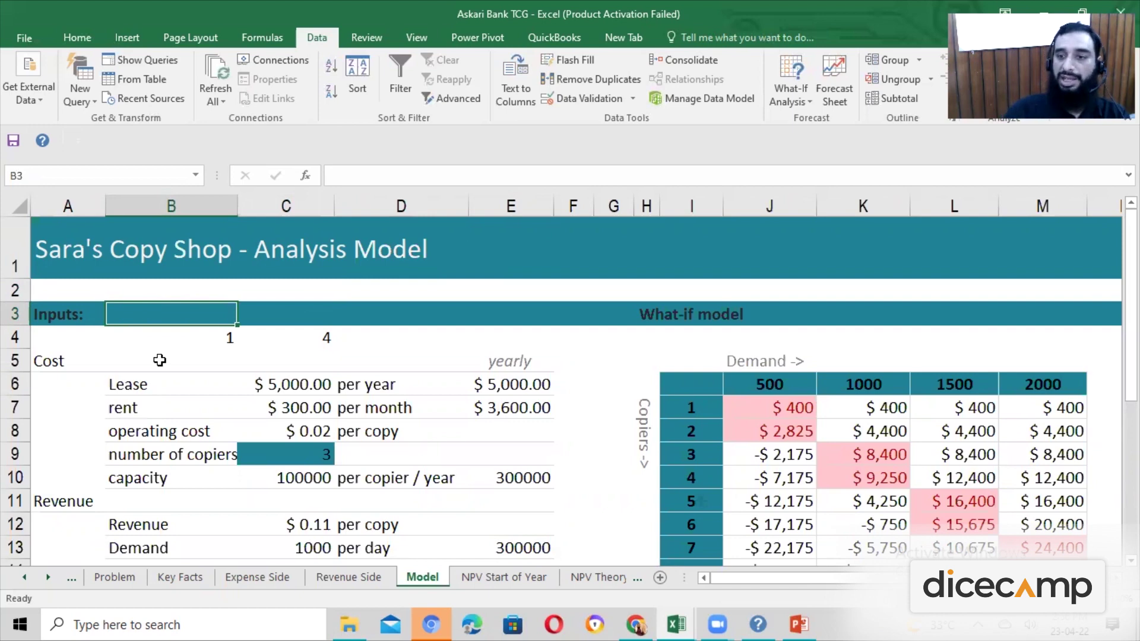
pyautogui.scroll(-3, 157, 360)
pyautogui.scroll(3, 158, 361)
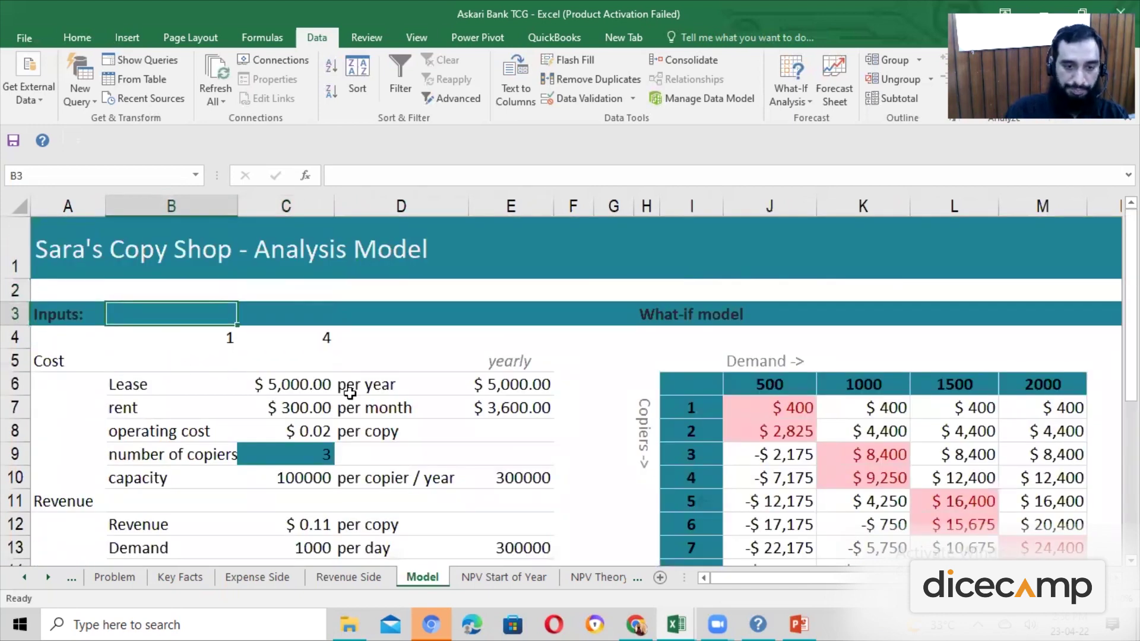
# - Clear the lease, rent and operating cost inputs in cells C6:C8
pyautogui.moveTo(296, 391); pyautogui.dragTo(321, 443)
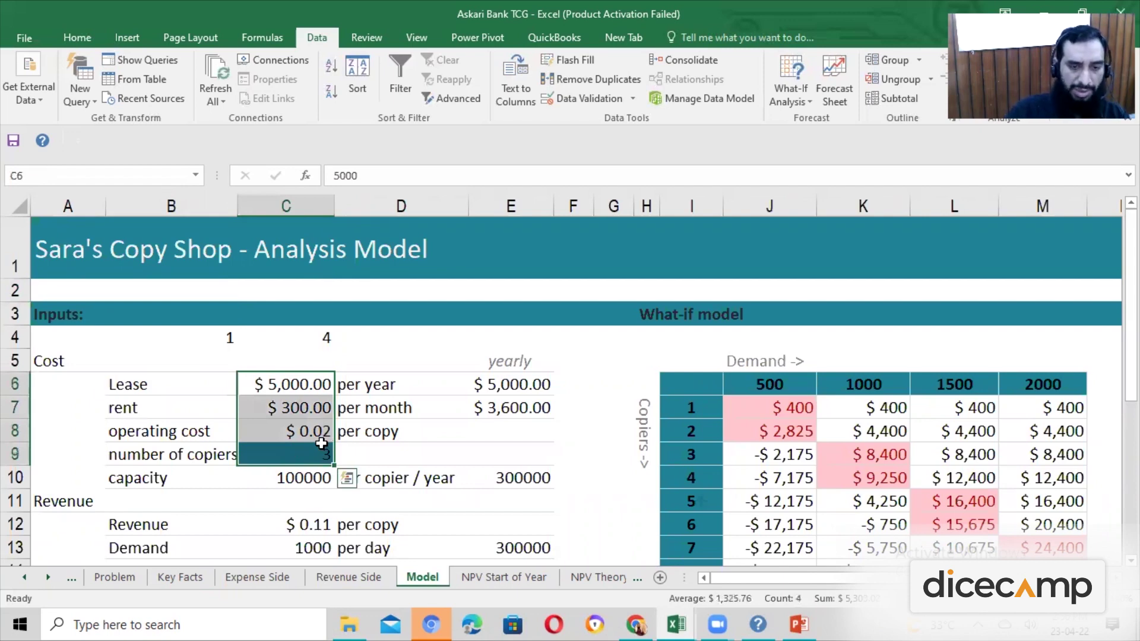
pyautogui.press('Up')
pyautogui.press('Down')
pyautogui.hotkey('shift', 'Down')
pyautogui.hotkey('shift', 'Down')
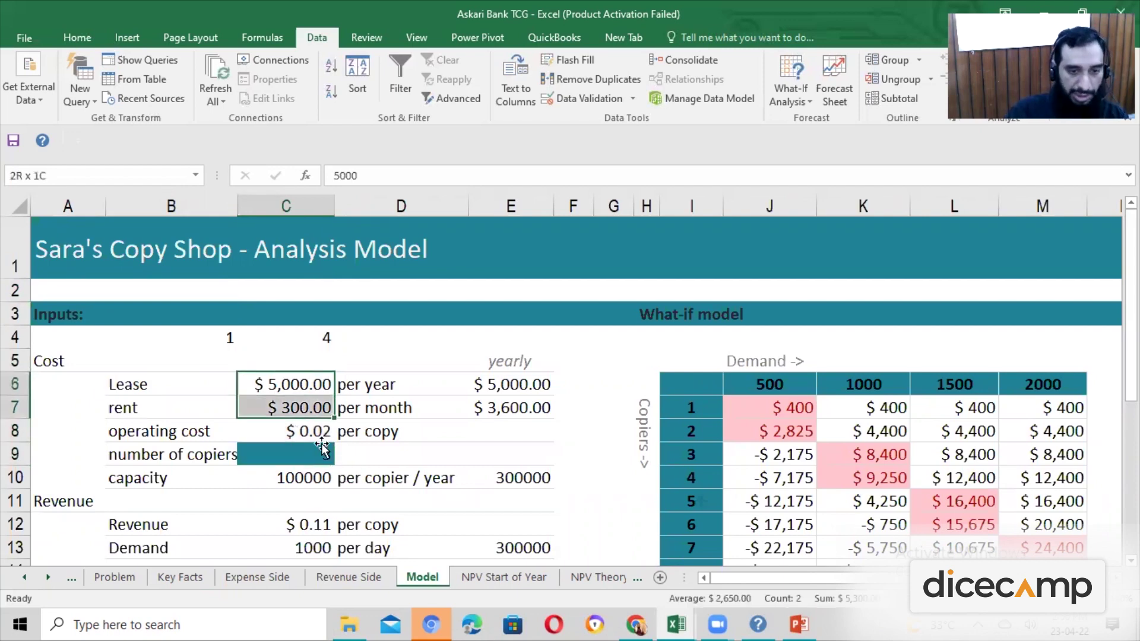
pyautogui.press('Delete')
# - Enter a lease of 5000 per year in C6 and a rent of 300 per month in C7
pyautogui.press('Right')
pyautogui.press('Left')
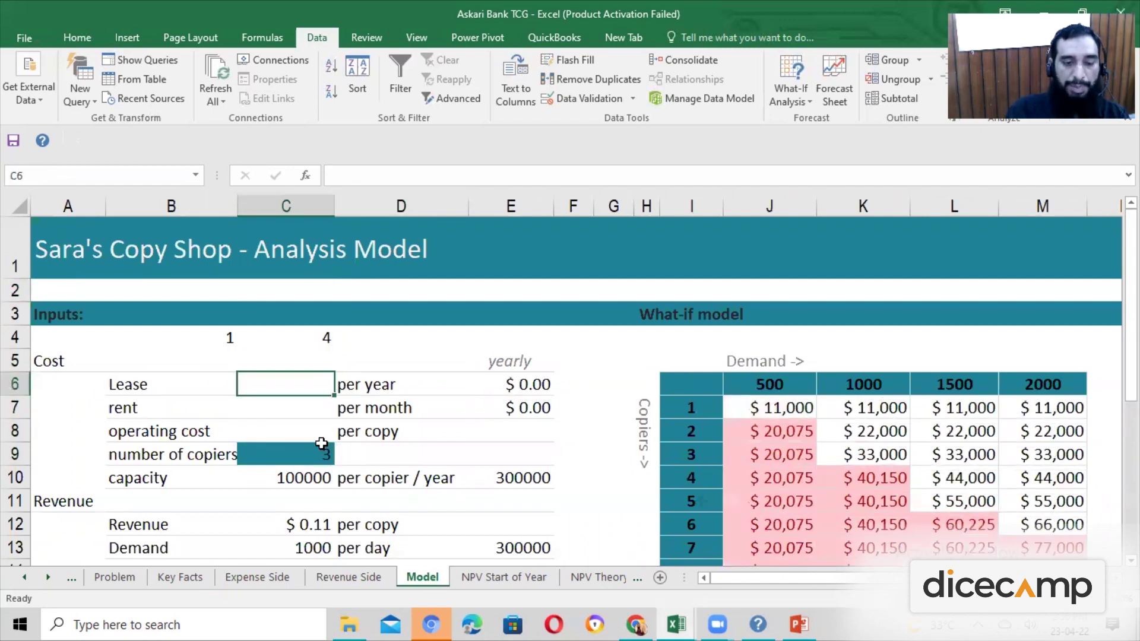
pyautogui.write('5000')
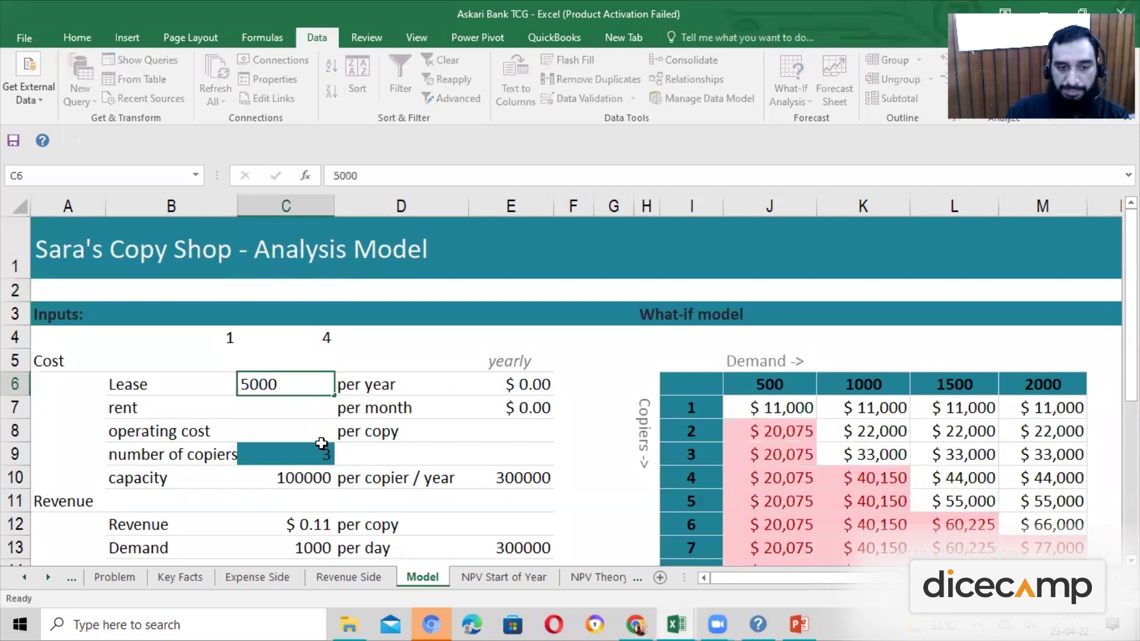
pyautogui.press('Return')
pyautogui.write('300')
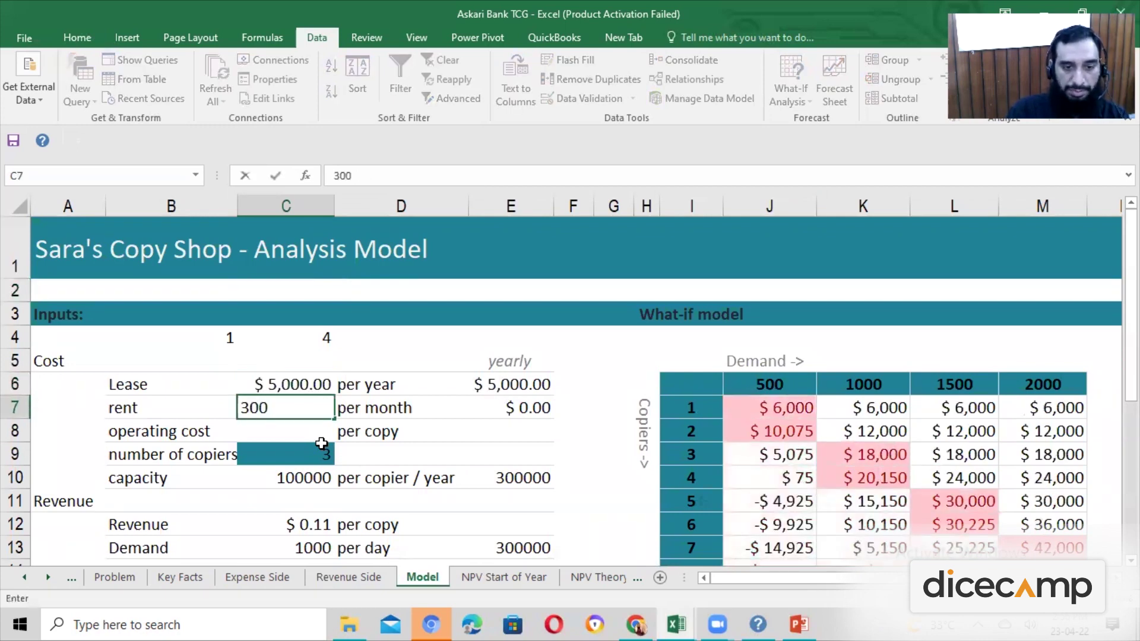
pyautogui.press('Return')
pyautogui.press('Up')
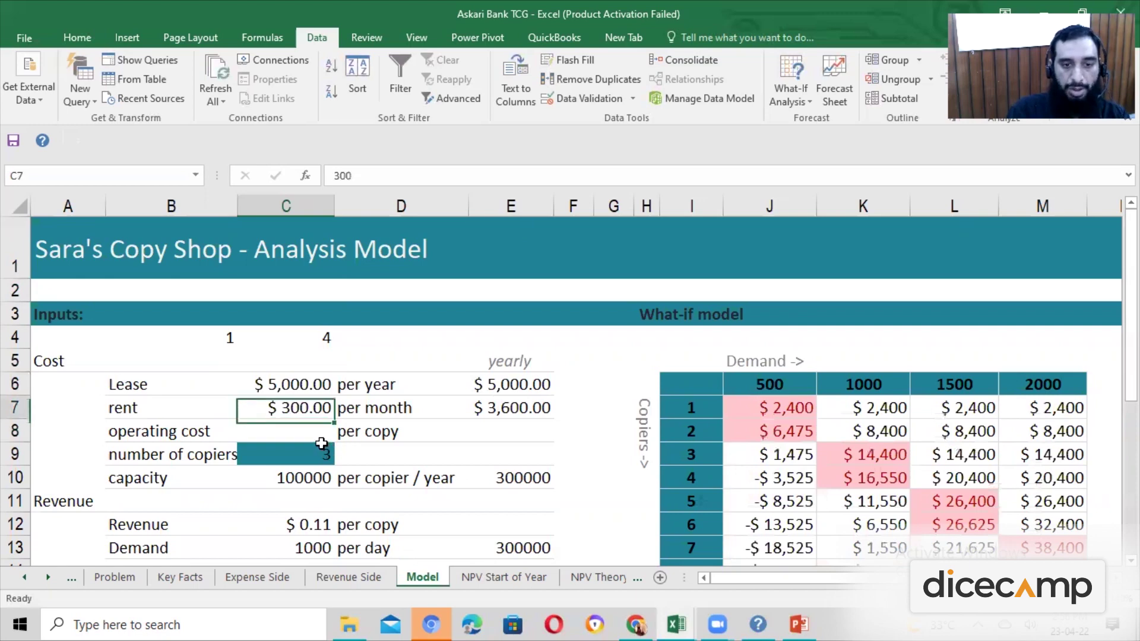
# - Examine how the yearly lease in E6 and yearly rent in E7 are calculated from their inputs in column C
pyautogui.press('Up')
pyautogui.press('Right')
pyautogui.press('Right')
pyautogui.press('F3')
pyautogui.press('Escape')
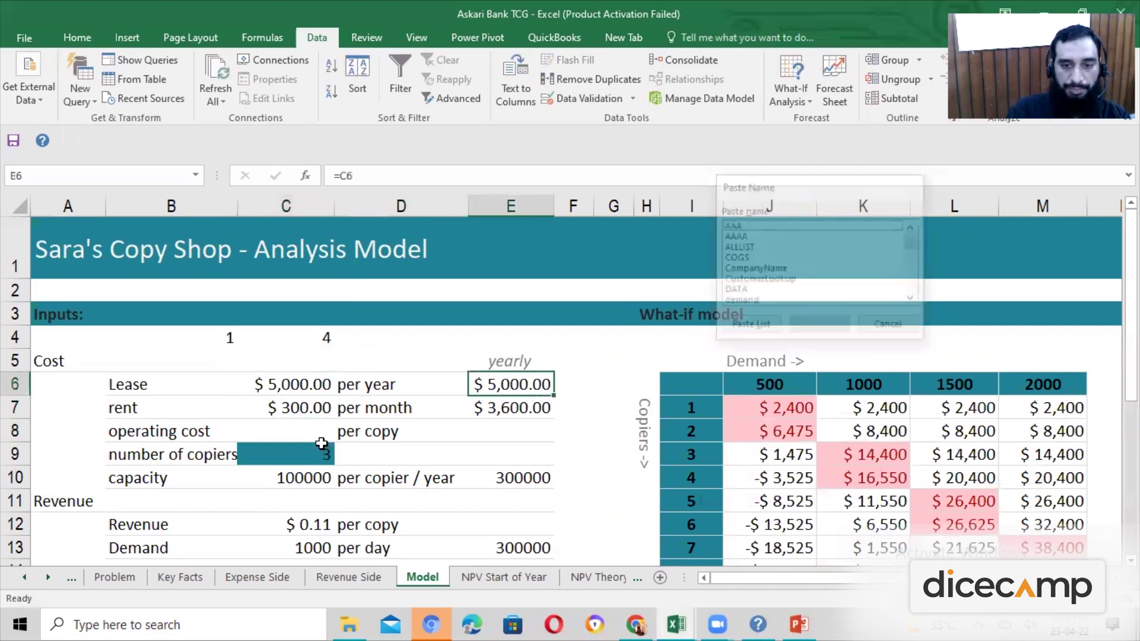
pyautogui.press('F2')
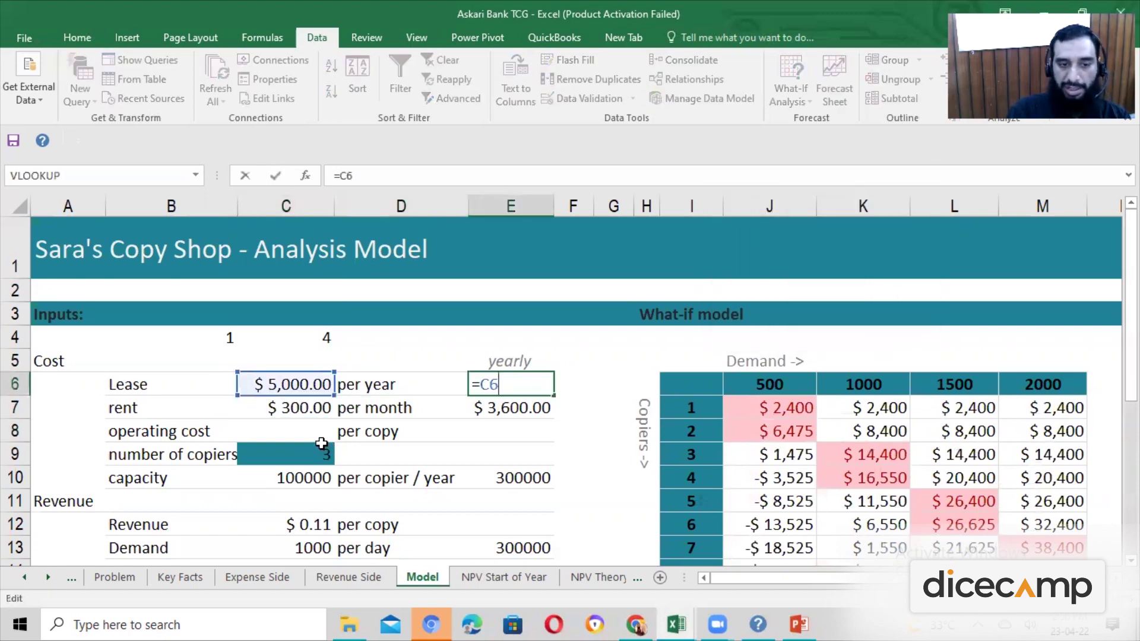
pyautogui.press('Return')
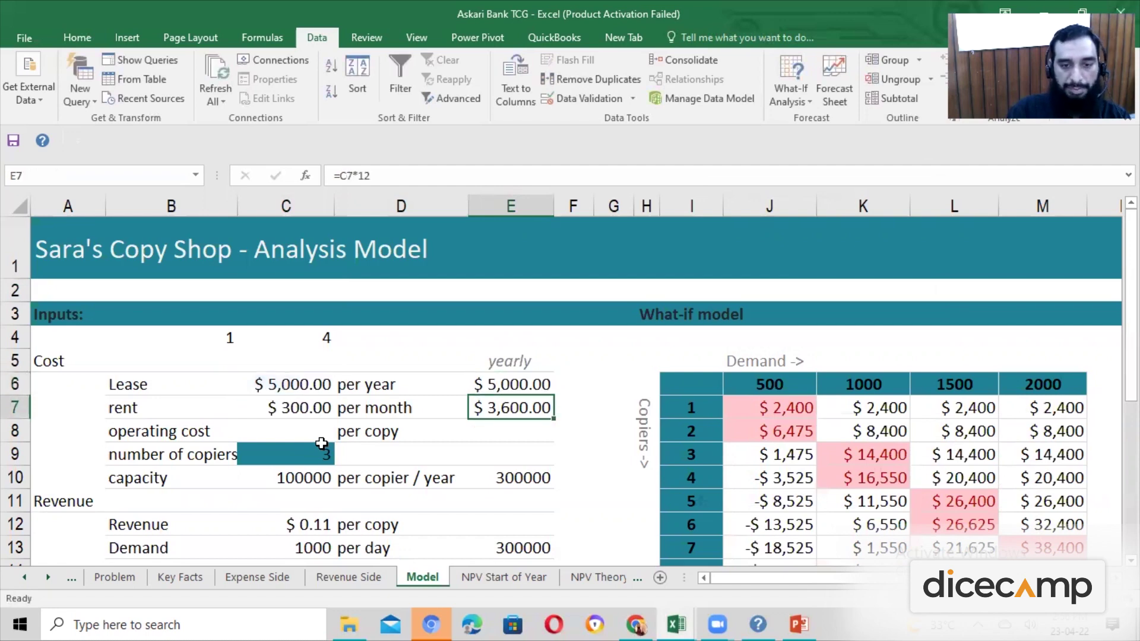
pyautogui.press('F2')
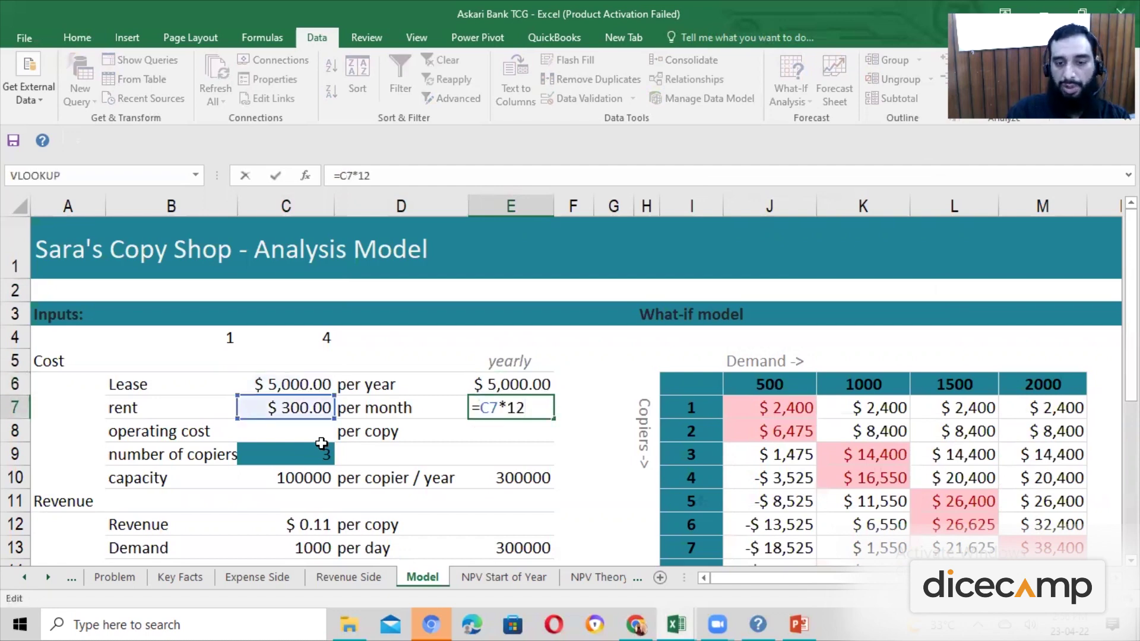
pyautogui.press('Escape')
pyautogui.press('Left')
pyautogui.press('Left')
pyautogui.press('Up')
pyautogui.press('Up')
pyautogui.press('Down')
pyautogui.press('Down')
pyautogui.press('Right')
pyautogui.press('Right')
pyautogui.press('Left')
pyautogui.press('Left')
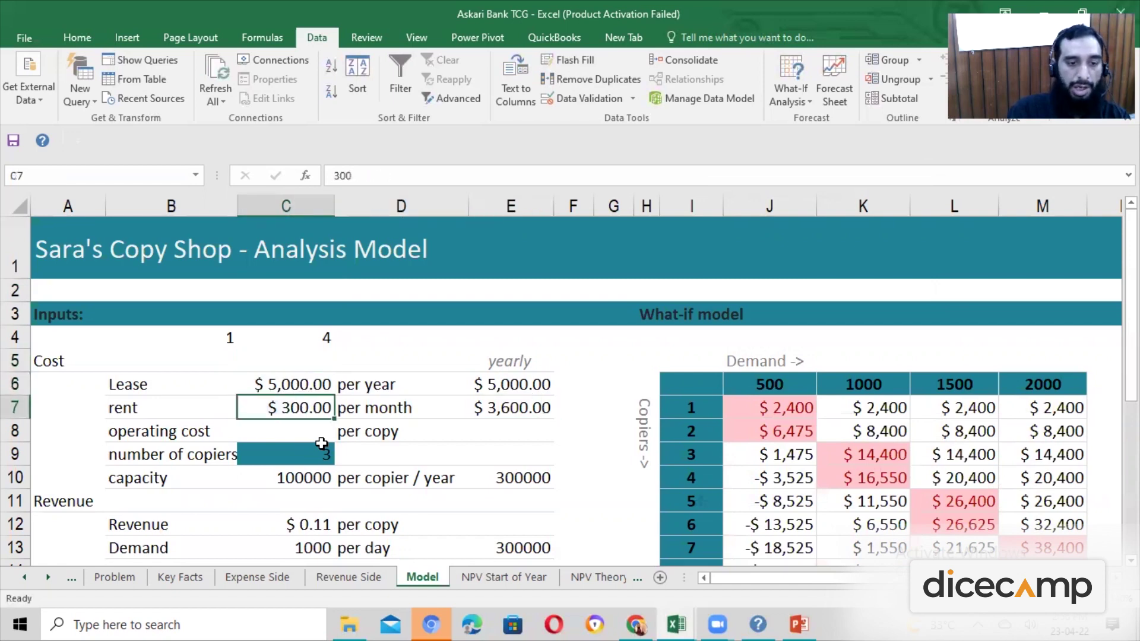
# - Look up the operating cost per copy on the Key Facts sheet and enter 0.02 in C8 of the Model sheet
pyautogui.press('Down')
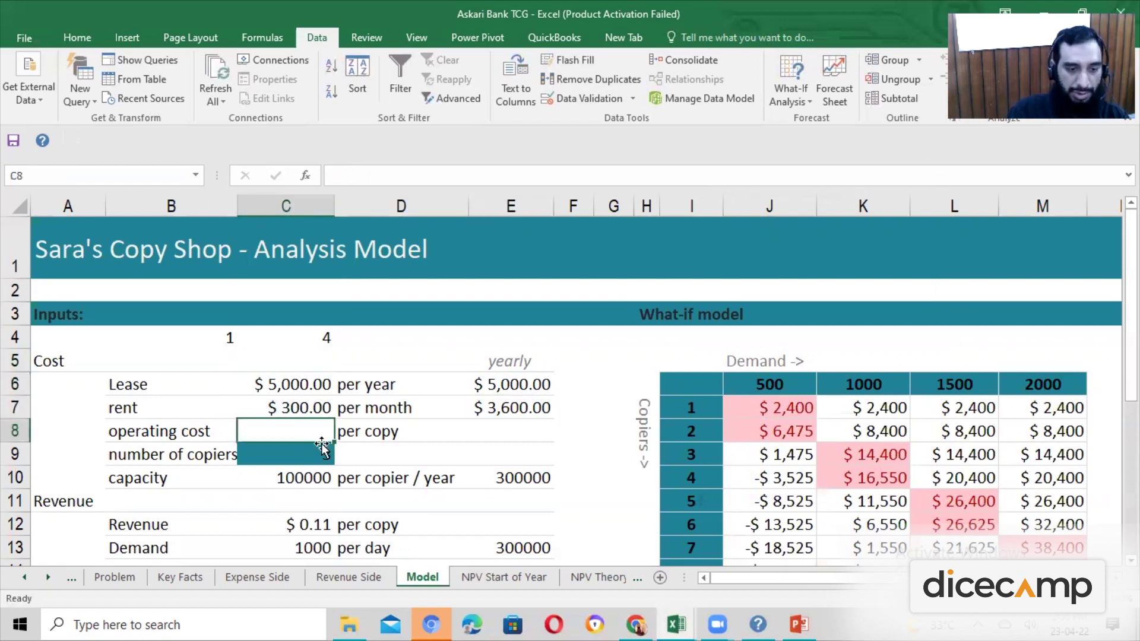
pyautogui.hotkey('ctrl', 'pageup')
pyautogui.hotkey('ctrl', 'pageup')
pyautogui.hotkey('ctrl', 'pageup')
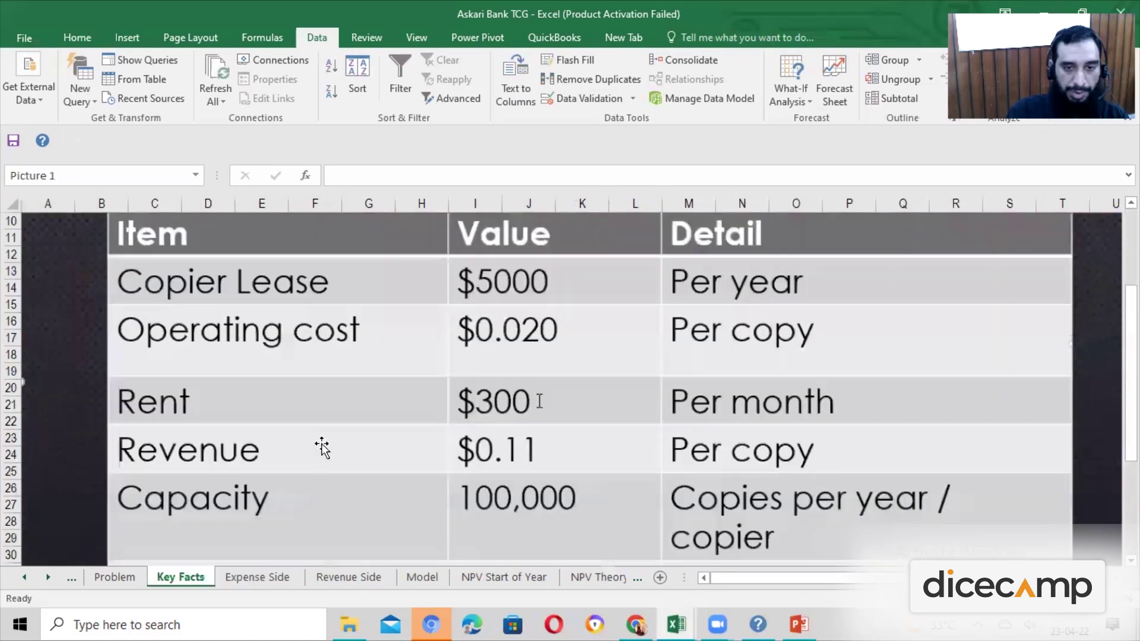
pyautogui.hotkey('ctrl', 'pagedown')
pyautogui.hotkey('ctrl', 'pagedown')
pyautogui.hotkey('ctrl', 'pagedown')
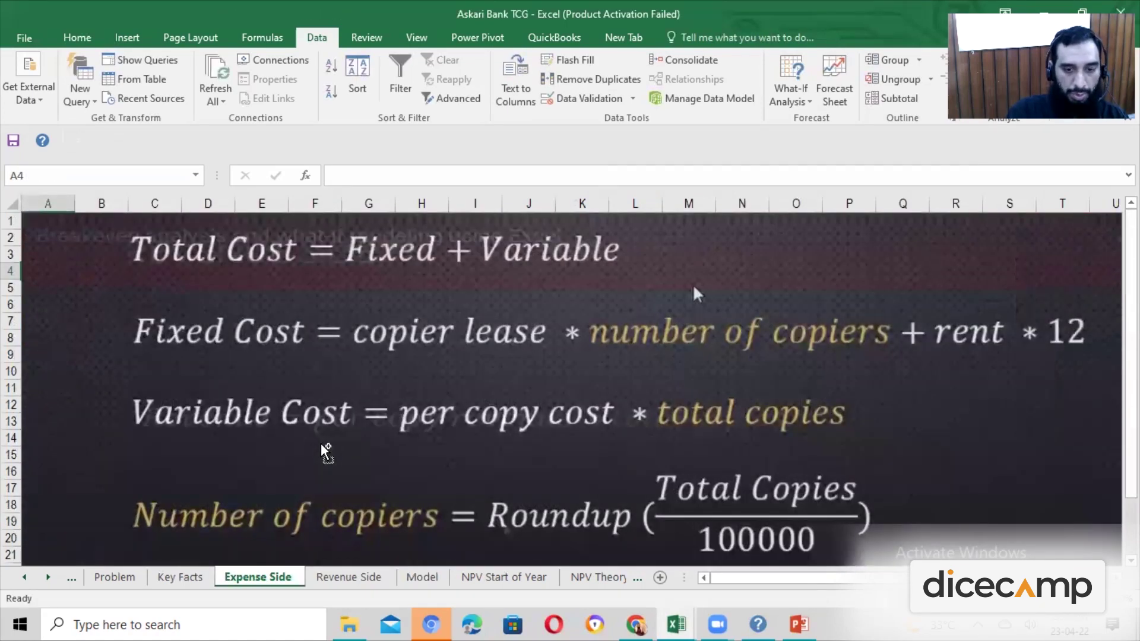
pyautogui.press('Up')
pyautogui.press('Down')
pyautogui.write('0.02')
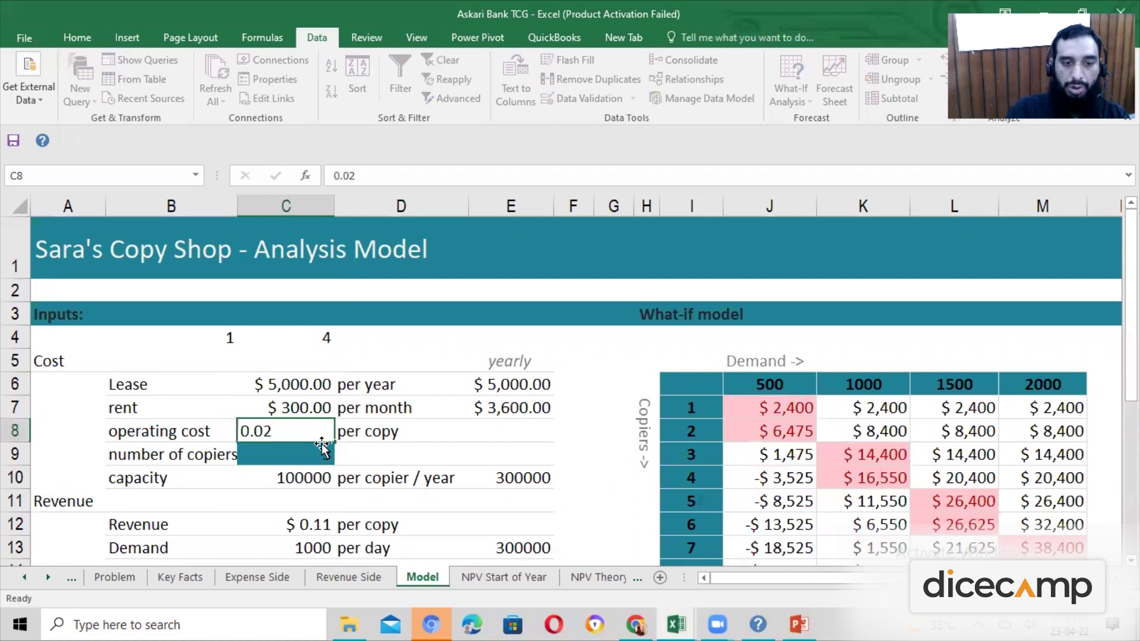
pyautogui.press('Return')
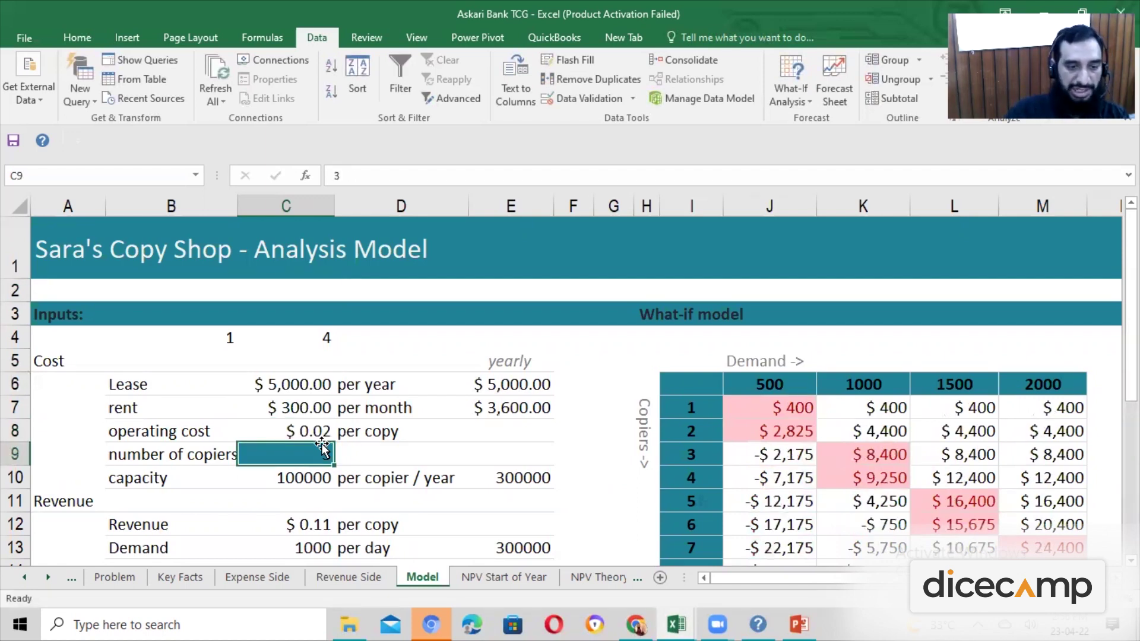
pyautogui.press('Down')
pyautogui.press('Down')
pyautogui.press('Up')
pyautogui.press('Up')
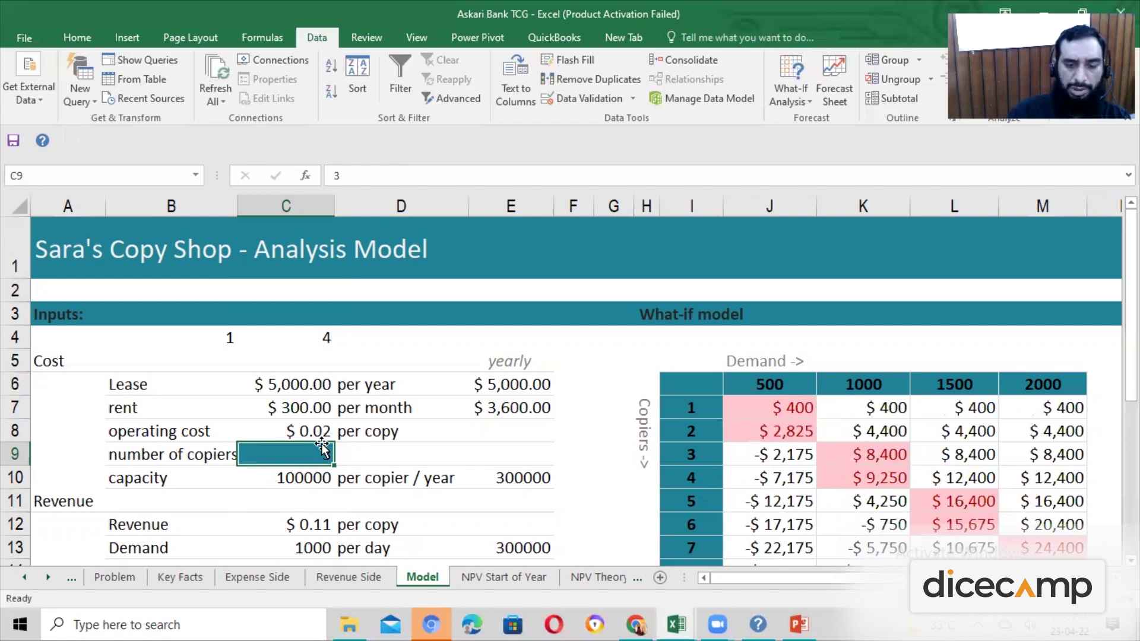
pyautogui.scroll(-2, 323, 448)
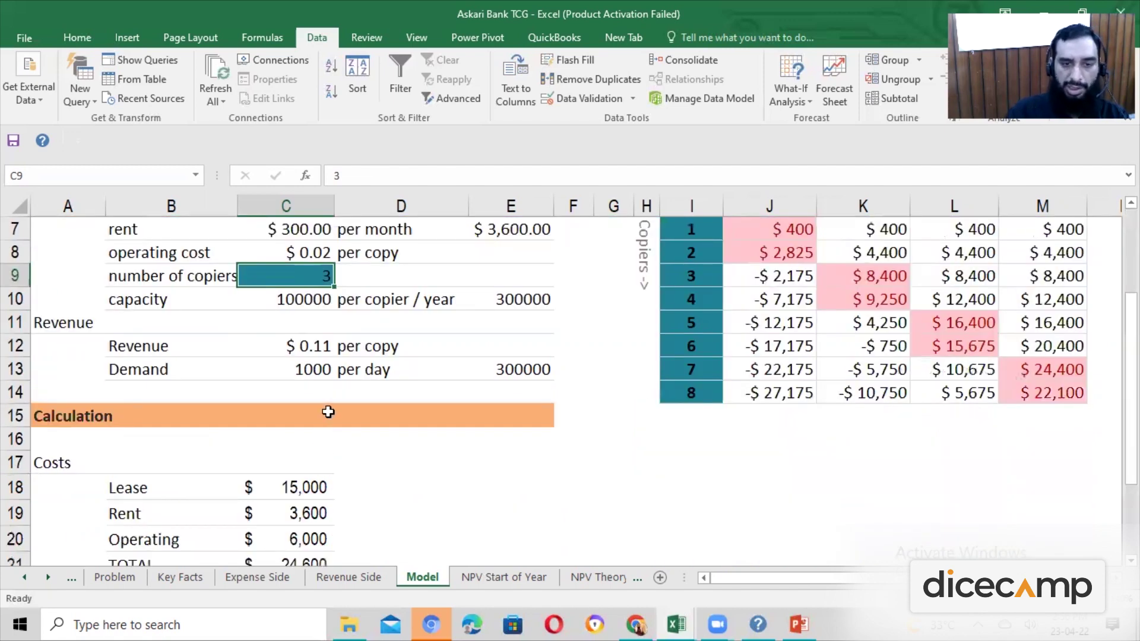
pyautogui.scroll(2, 328, 407)
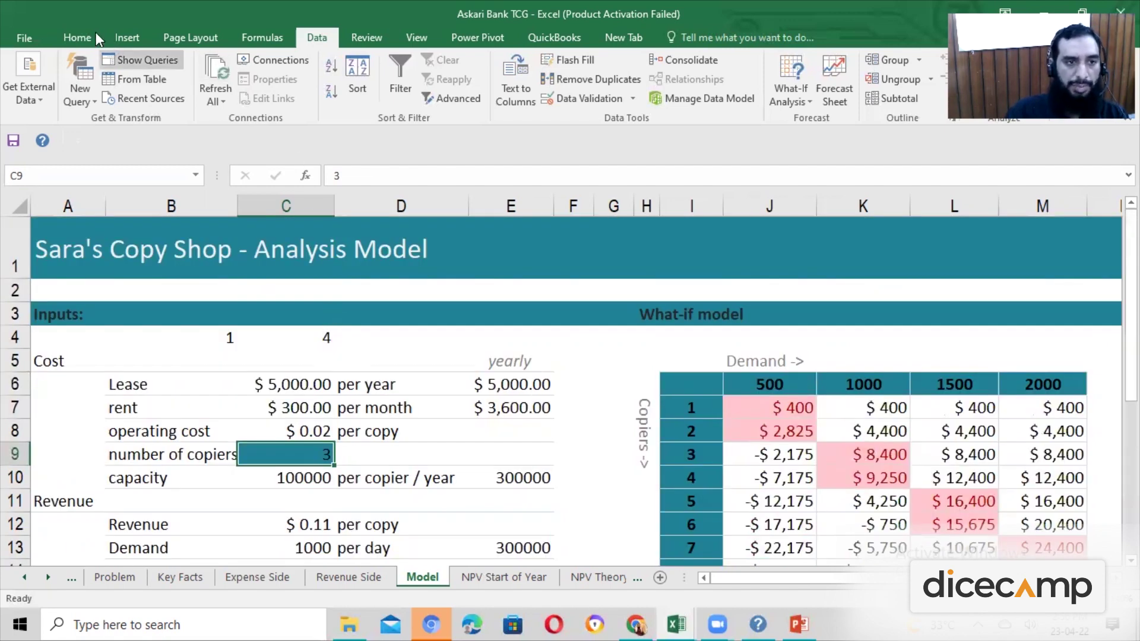
# - Replace the teal formatting of the number of copiers cell C9 with the plain formatting of cell D10
pyautogui.click(77, 38)
pyautogui.click(385, 476)
pyautogui.click(277, 453)
# - Clear the capacity input in C10 and enter 100000 per copier per year
pyautogui.scroll(-1, 277, 452)
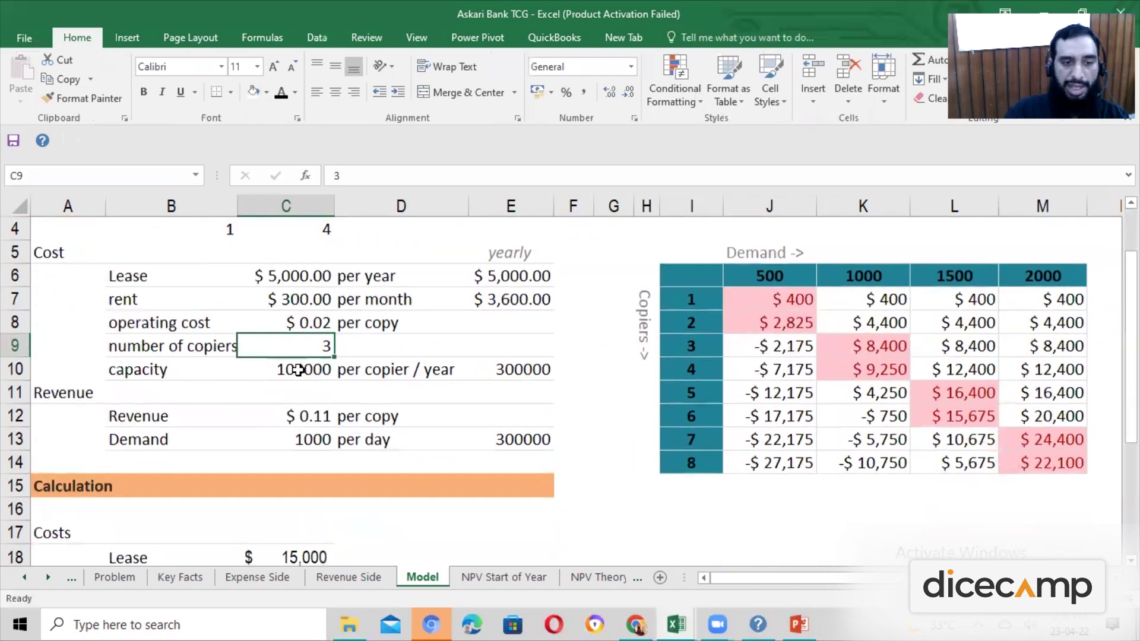
pyautogui.click(288, 374)
pyautogui.press('Delete')
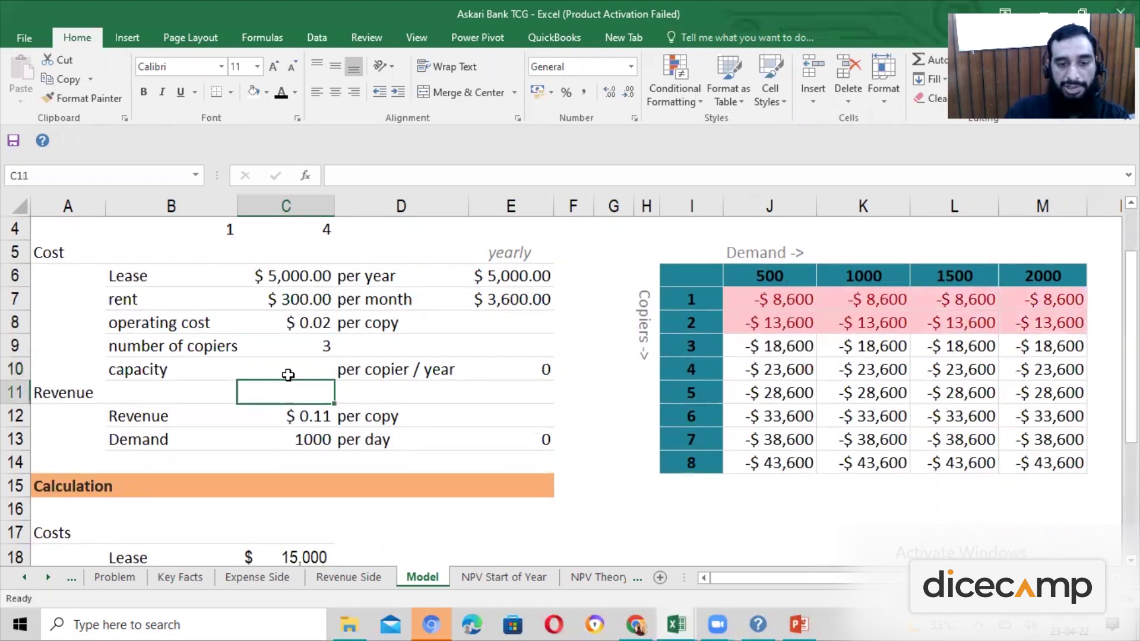
pyautogui.press('Right')
pyautogui.press('Right')
pyautogui.write('=C10*C9')
pyautogui.click(288, 374)
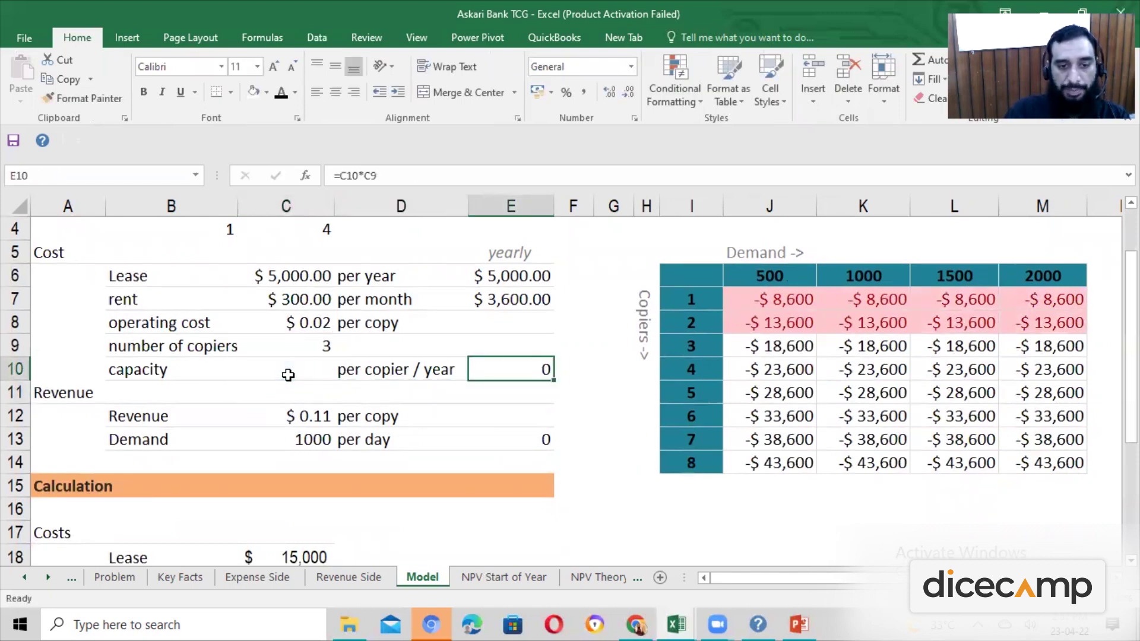
pyautogui.write('100000')
pyautogui.press('Return')
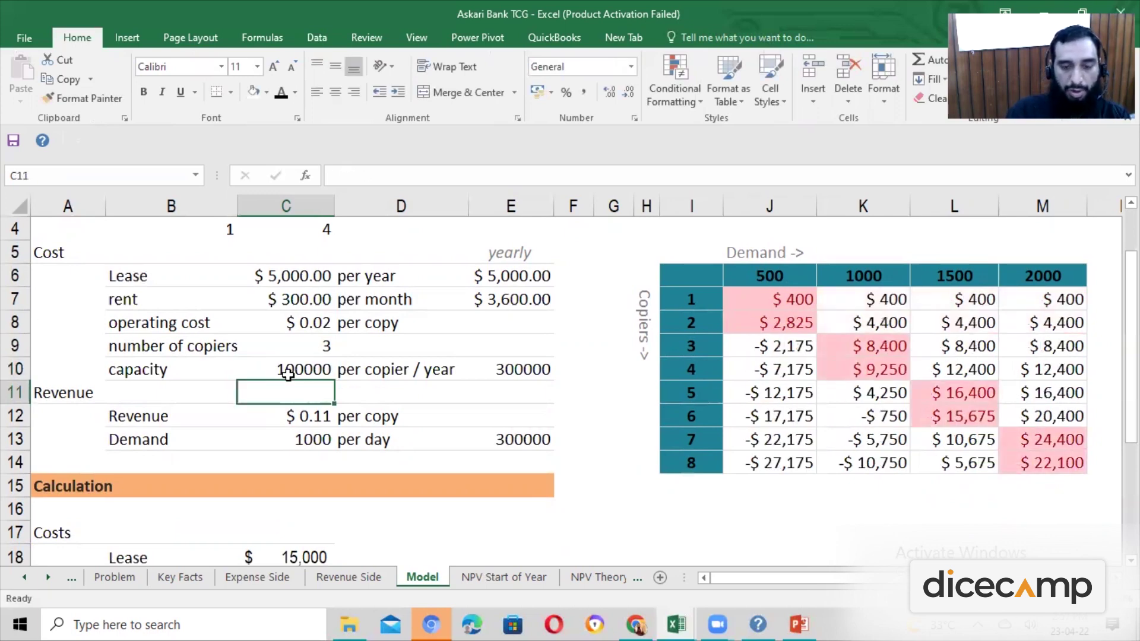
# - Examine the yearly capacity formula in E10 and the copier count and capacity inputs it refers to
pyautogui.press('Up')
pyautogui.press('Right')
pyautogui.press('Right')
pyautogui.press('Right')
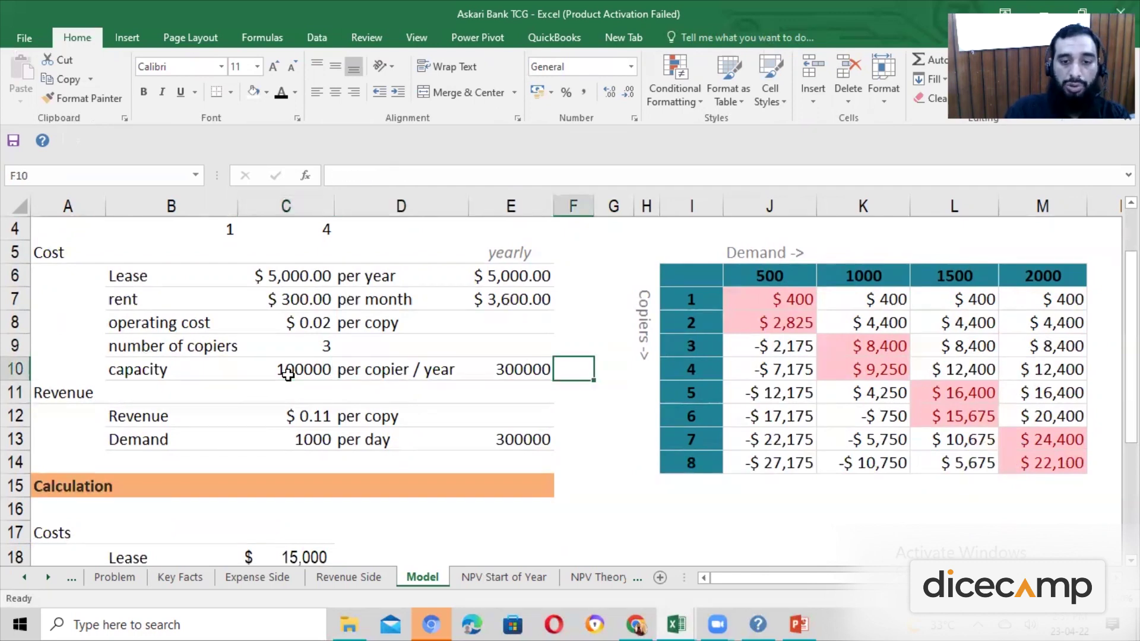
pyautogui.press('Left')
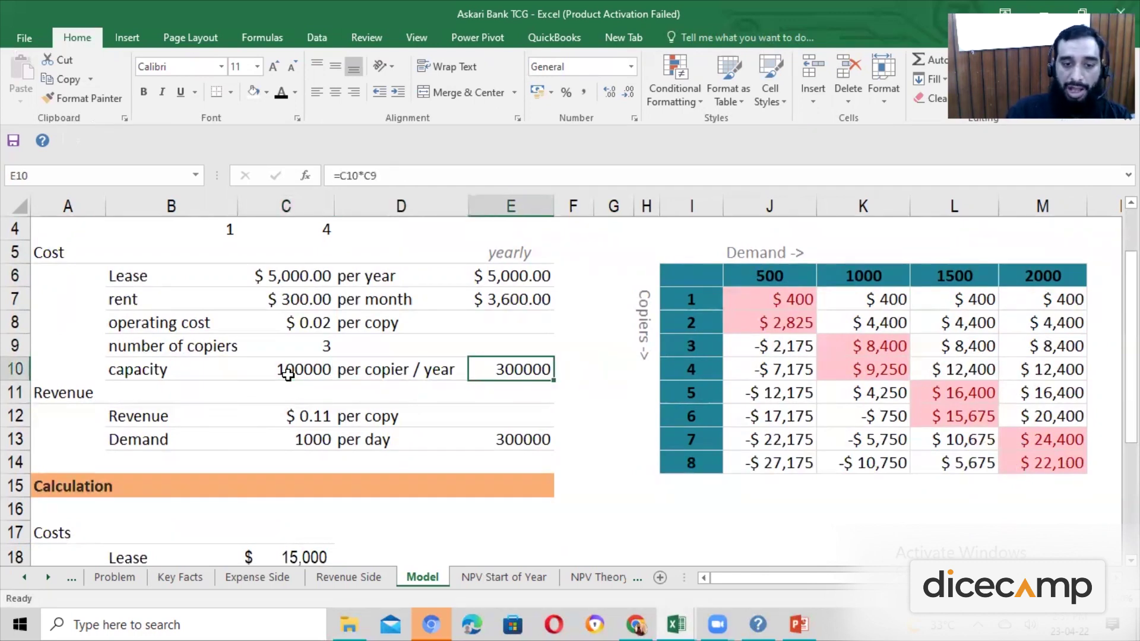
pyautogui.press('F2')
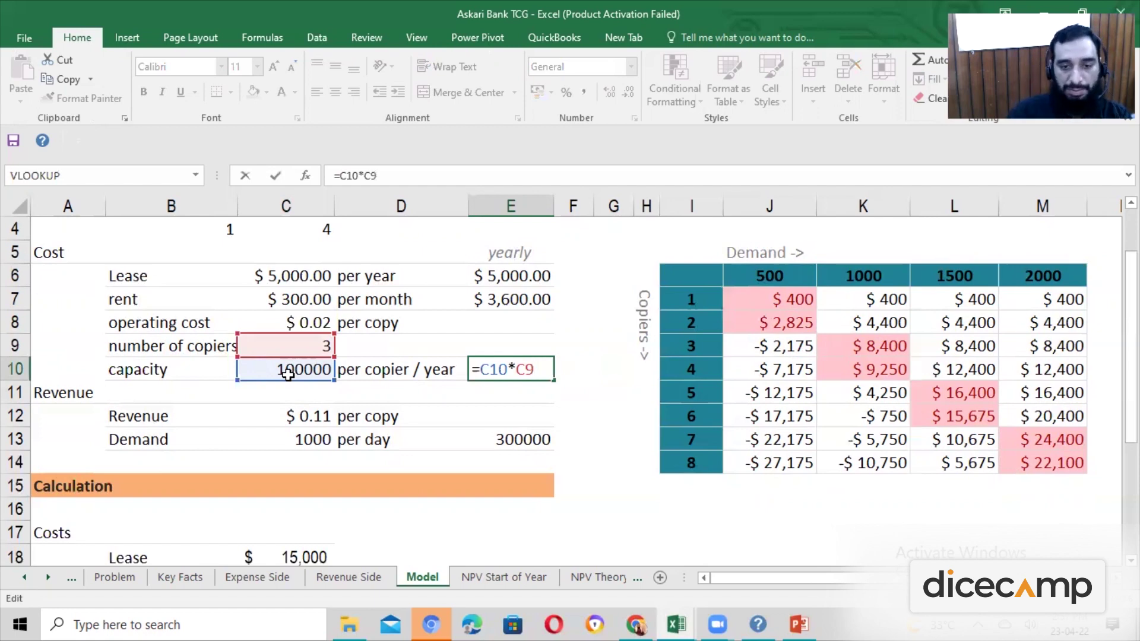
pyautogui.press('Escape')
pyautogui.press('Left')
pyautogui.press('Left')
pyautogui.press('Up')
pyautogui.press('Down')
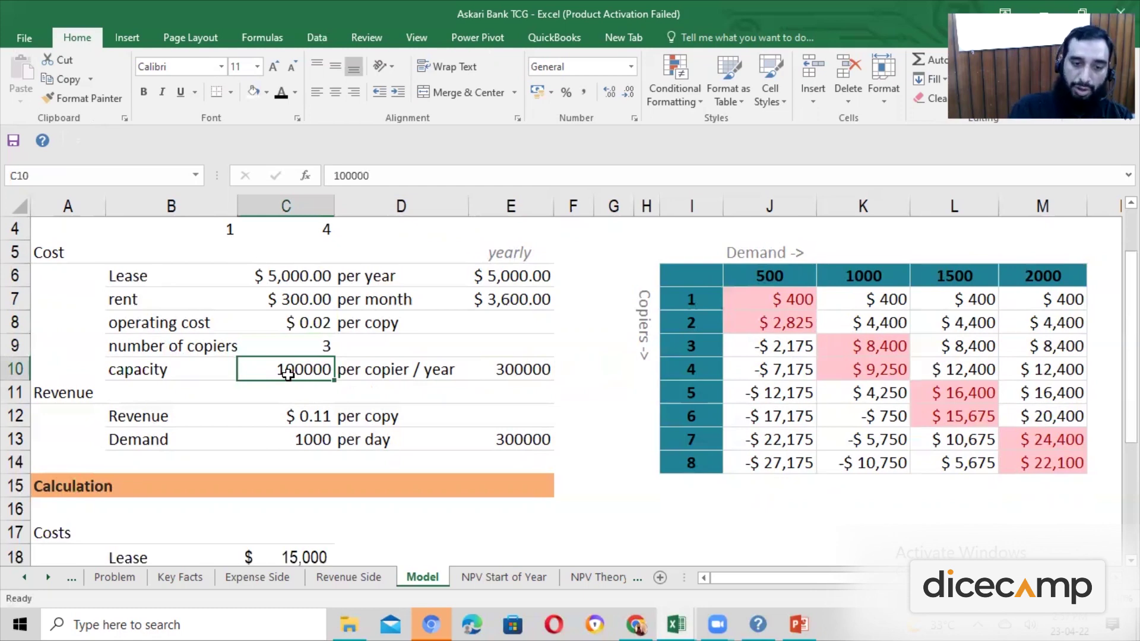
pyautogui.press('Right')
pyautogui.press('Right')
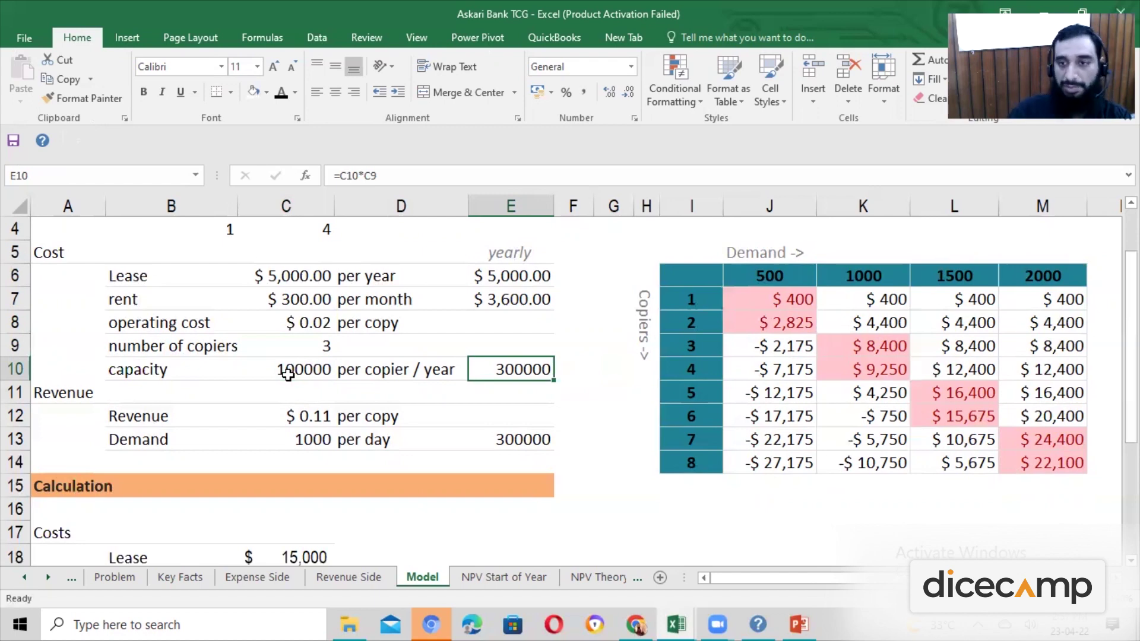
pyautogui.press('F2')
pyautogui.press('Escape')
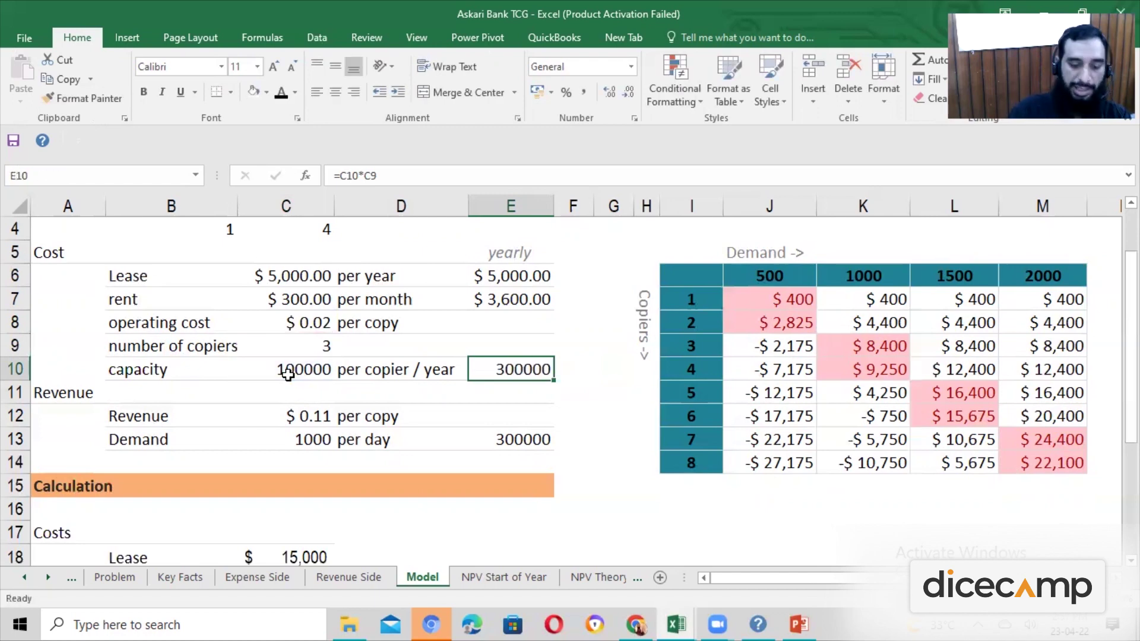
# - Rewrite the yearly capacity formula in E10 as =C9*C10, multiplying the number of copiers by capacity per copier
pyautogui.write('=')
pyautogui.press('Left')
pyautogui.press('Left')
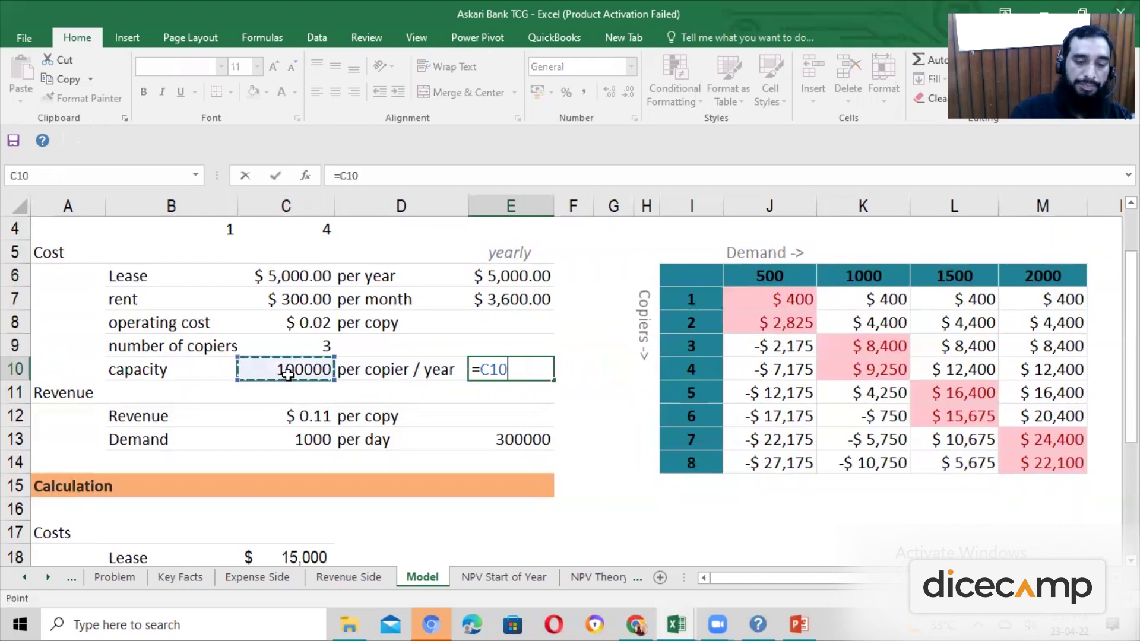
pyautogui.press('Up')
pyautogui.write('*')
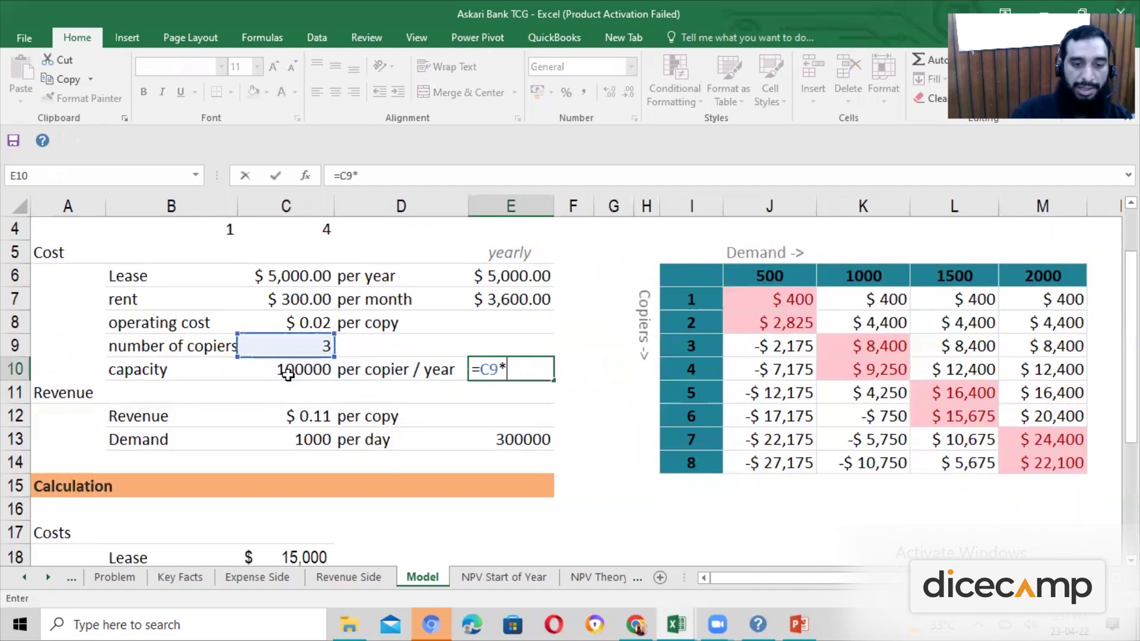
pyautogui.press('Left')
pyautogui.press('Left')
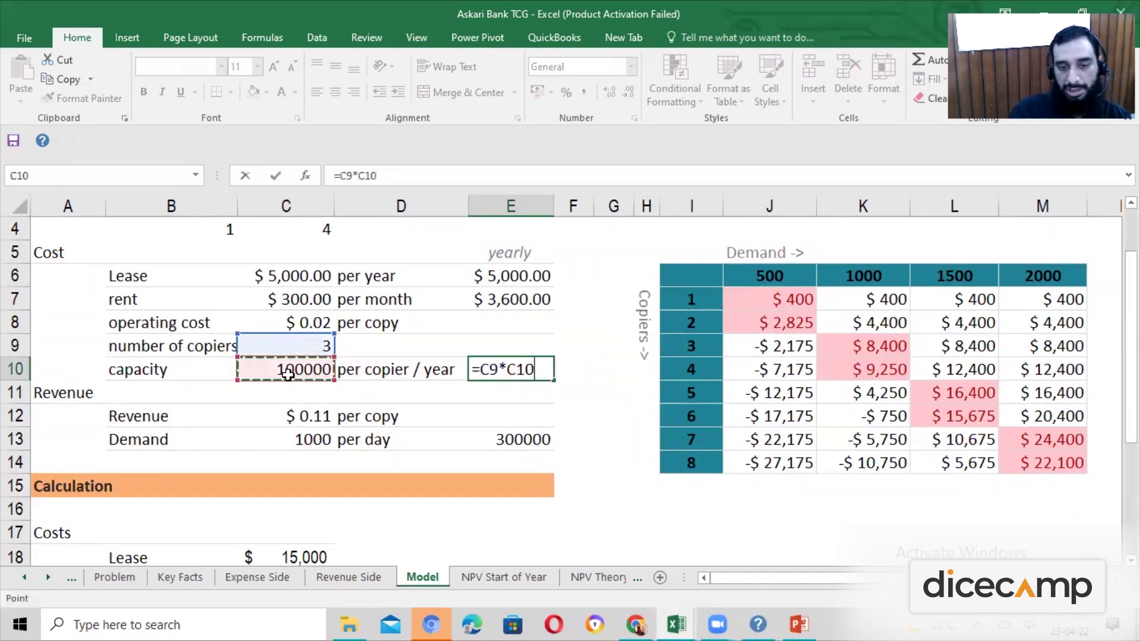
pyautogui.press('Return')
pyautogui.press('Up')
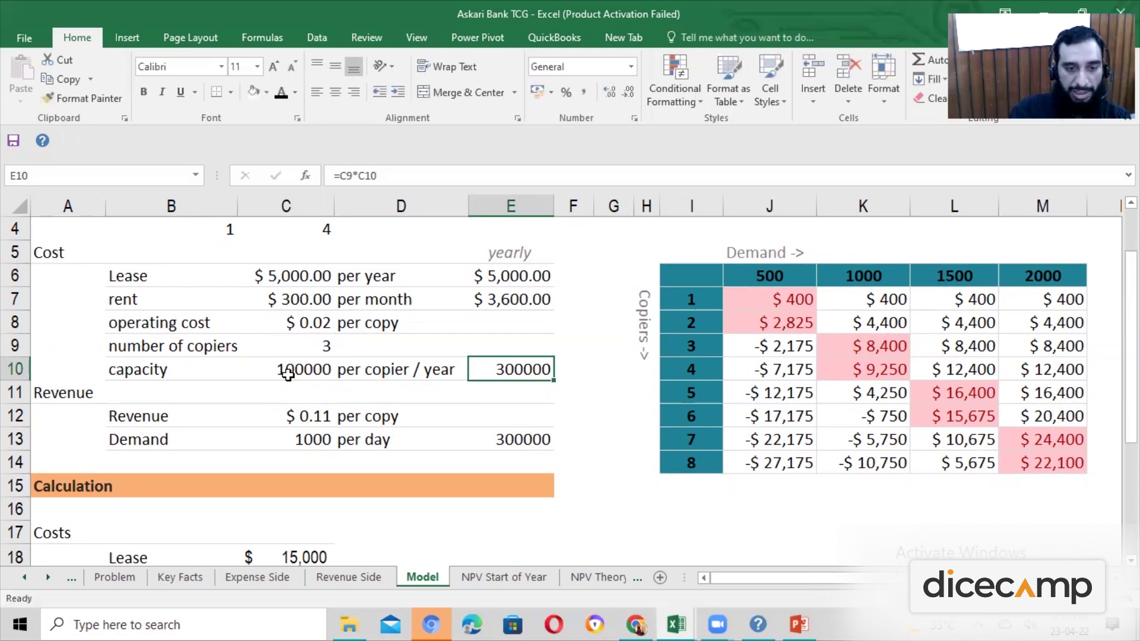
# - Review the revenue per copy and daily demand inputs in C12 and C13, including the yearly demand cell E13
pyautogui.press('Left')
pyautogui.press('Left')
pyautogui.press('Down')
pyautogui.press('Down')
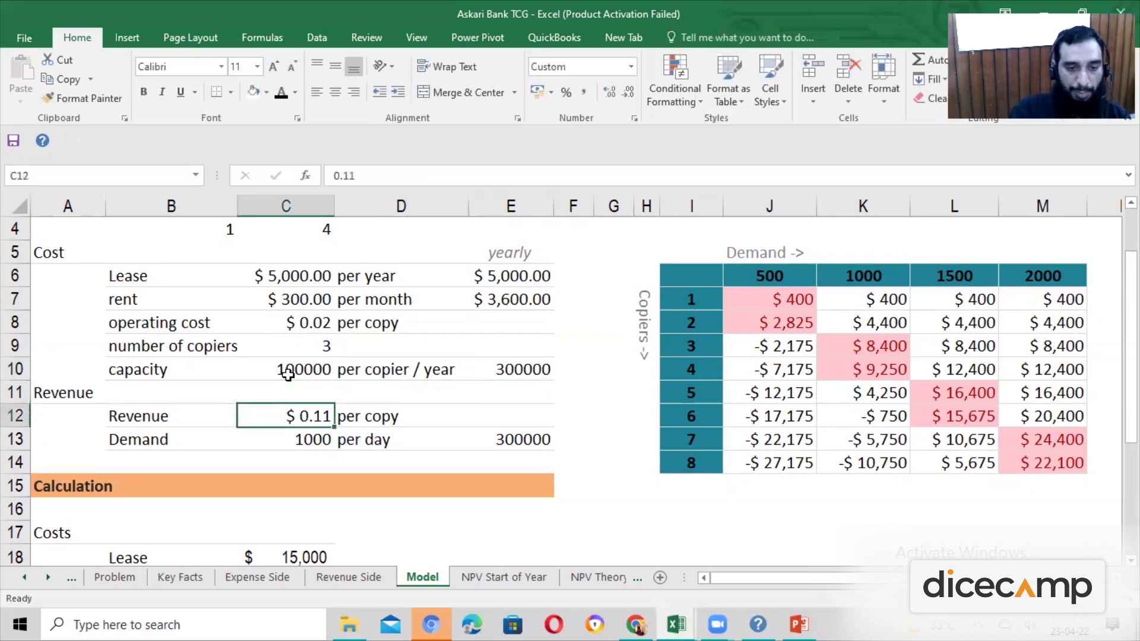
pyautogui.press('Down')
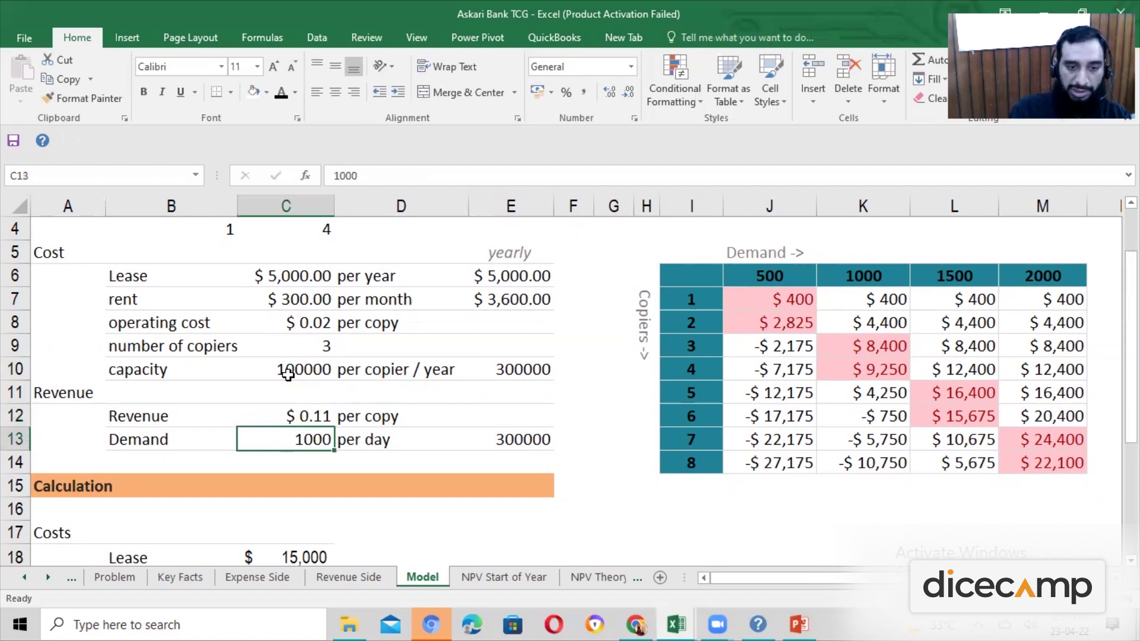
pyautogui.press('Down')
pyautogui.press('Up')
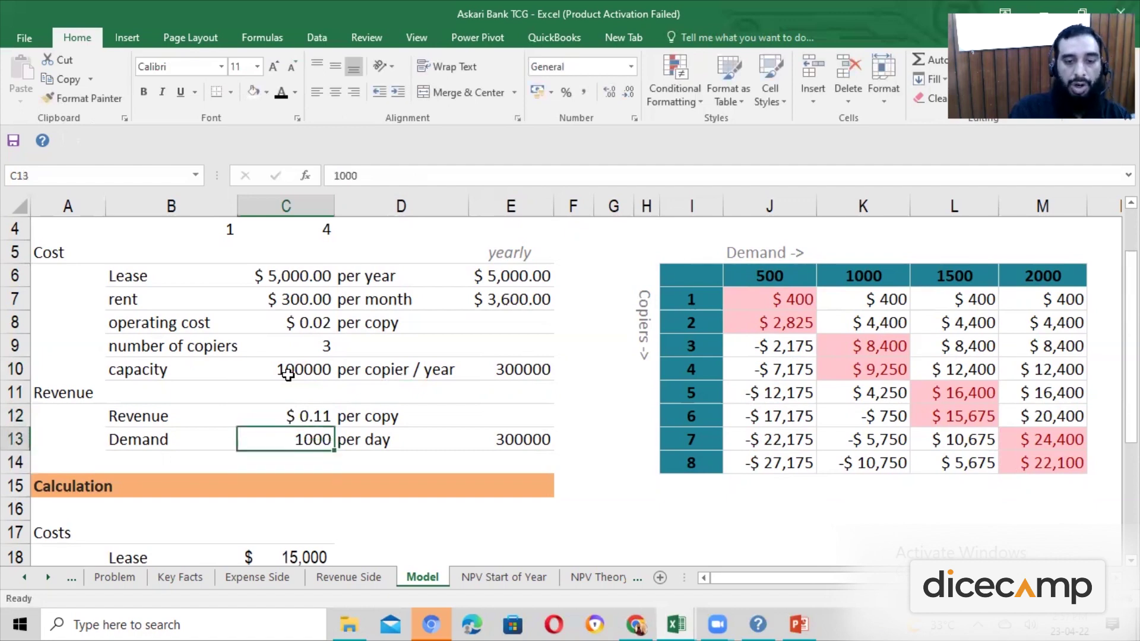
pyautogui.press('Right')
pyautogui.press('Right')
pyautogui.press('Left')
pyautogui.press('Left')
pyautogui.press('F2')
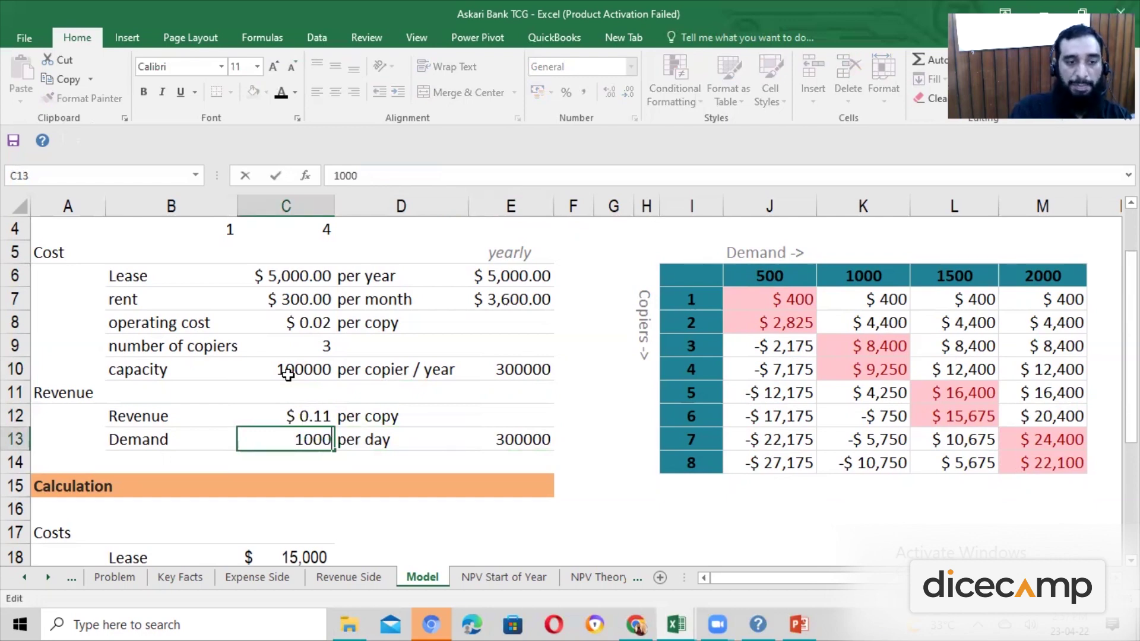
# - Examine the calculation section's cost figures in C18:C21, the revenue formula in C23 and the profit formula in C25
pyautogui.scroll(1, 288, 374)
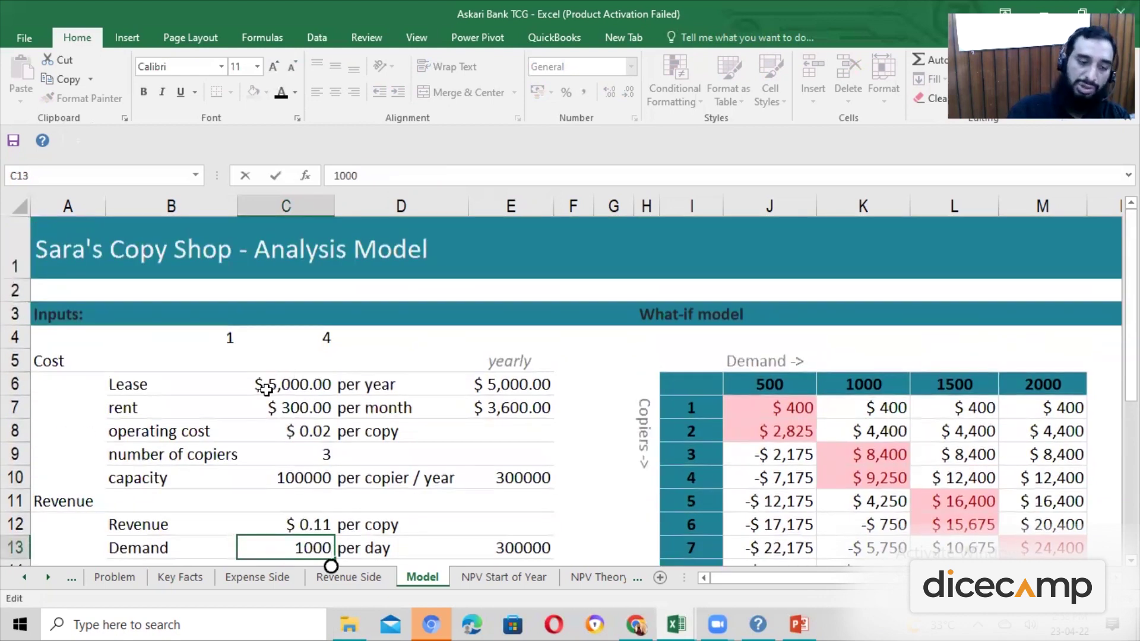
pyautogui.scroll(-2, 268, 512)
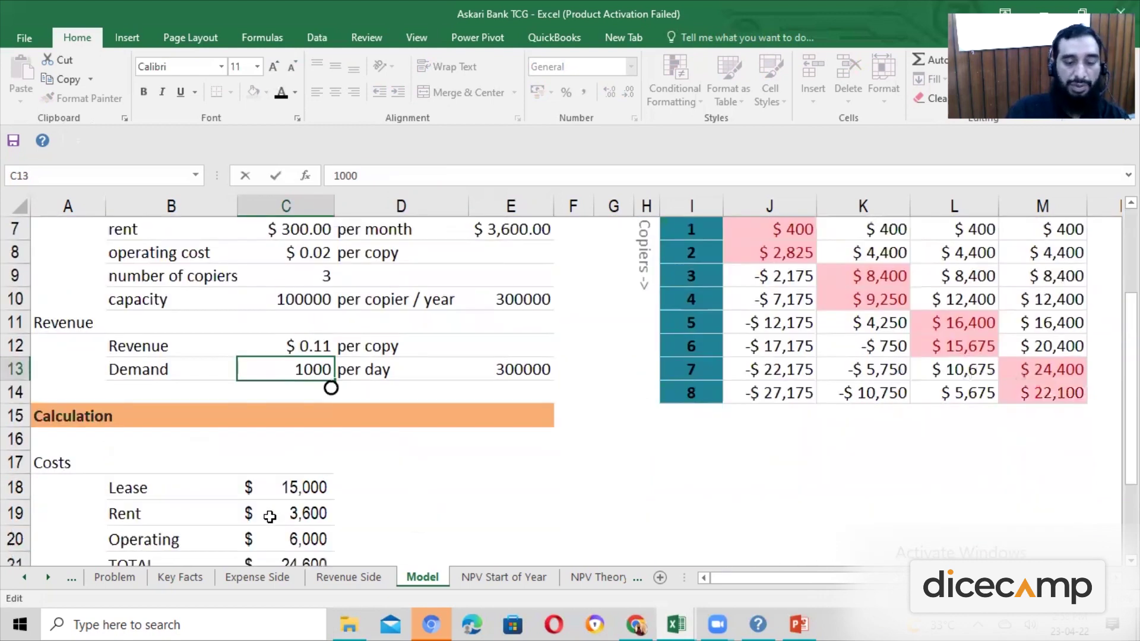
pyautogui.scroll(1, 270, 516)
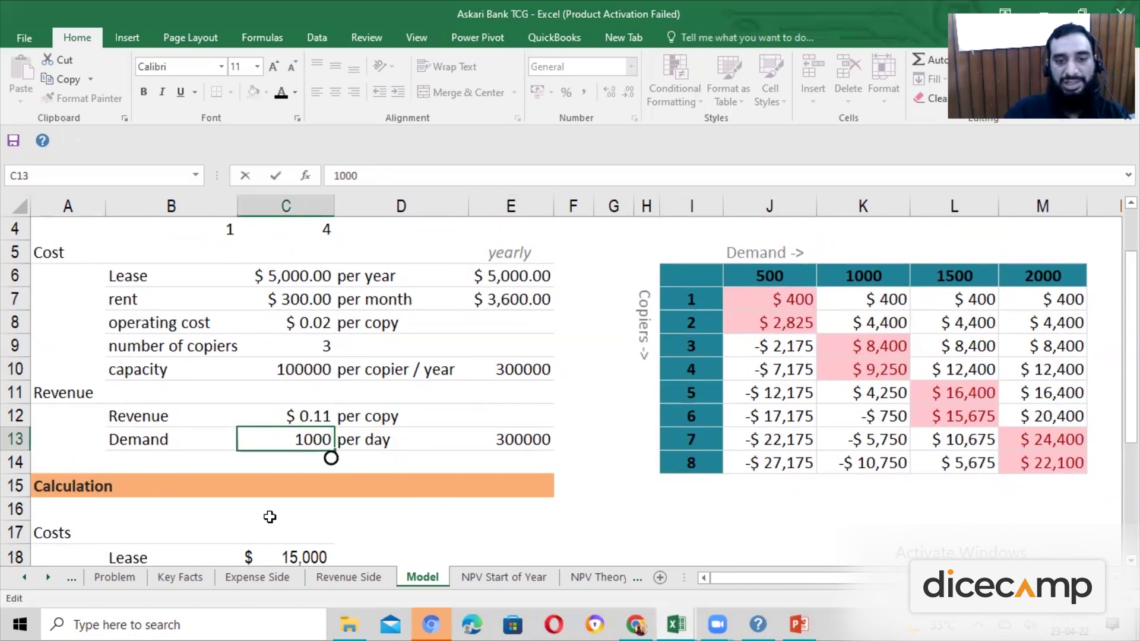
pyautogui.scroll(-3, 270, 517)
pyautogui.scroll(1, 269, 517)
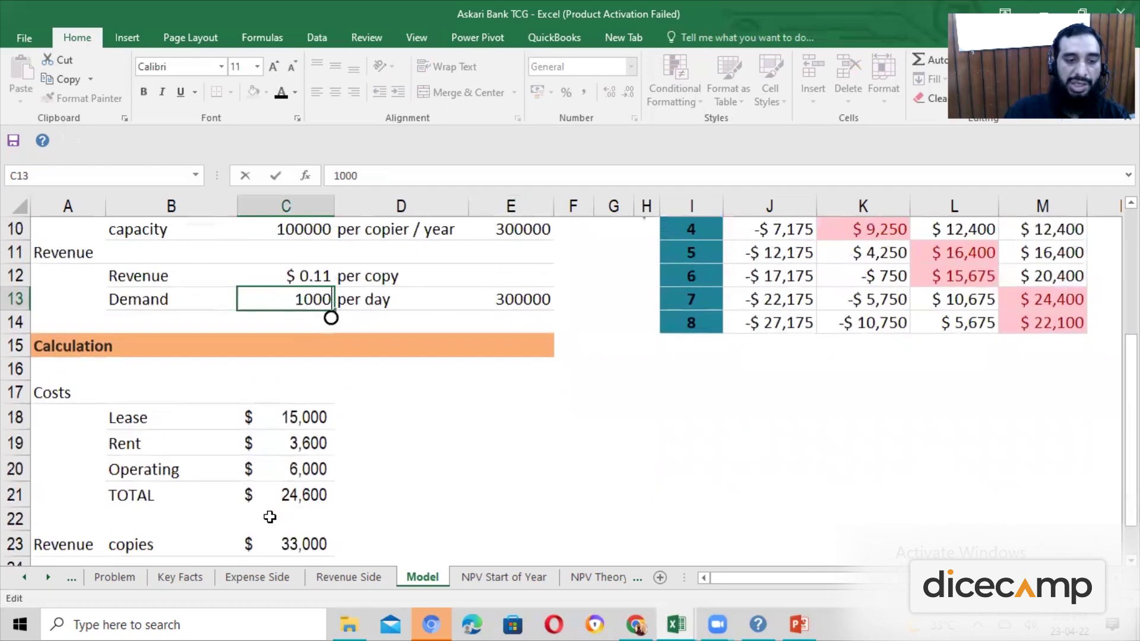
pyautogui.scroll(-2, 269, 517)
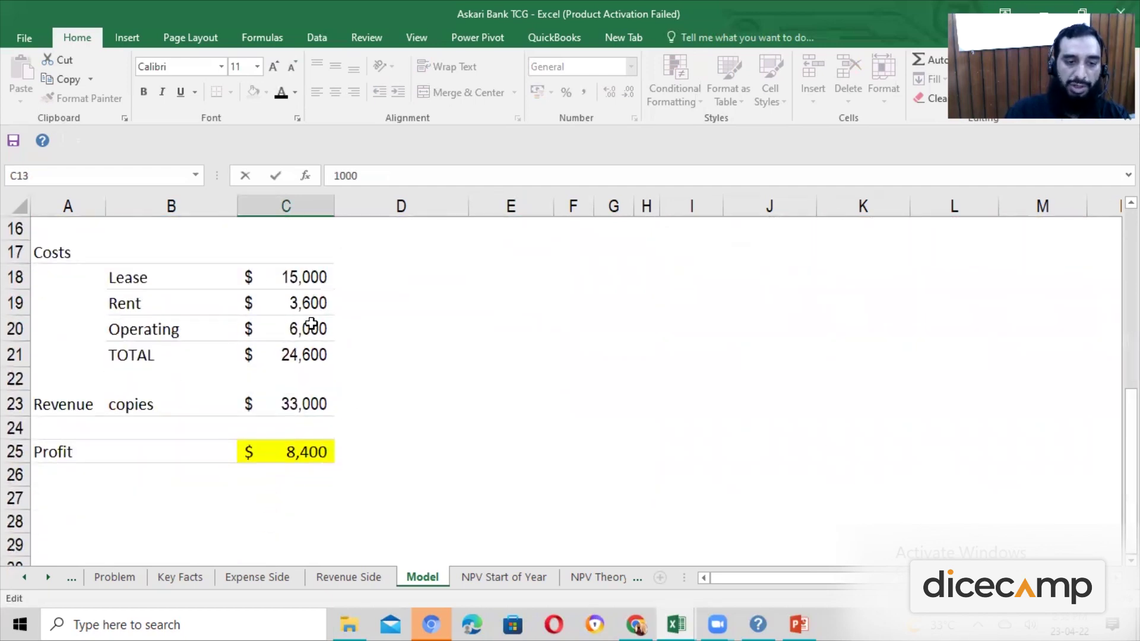
pyautogui.click(298, 403)
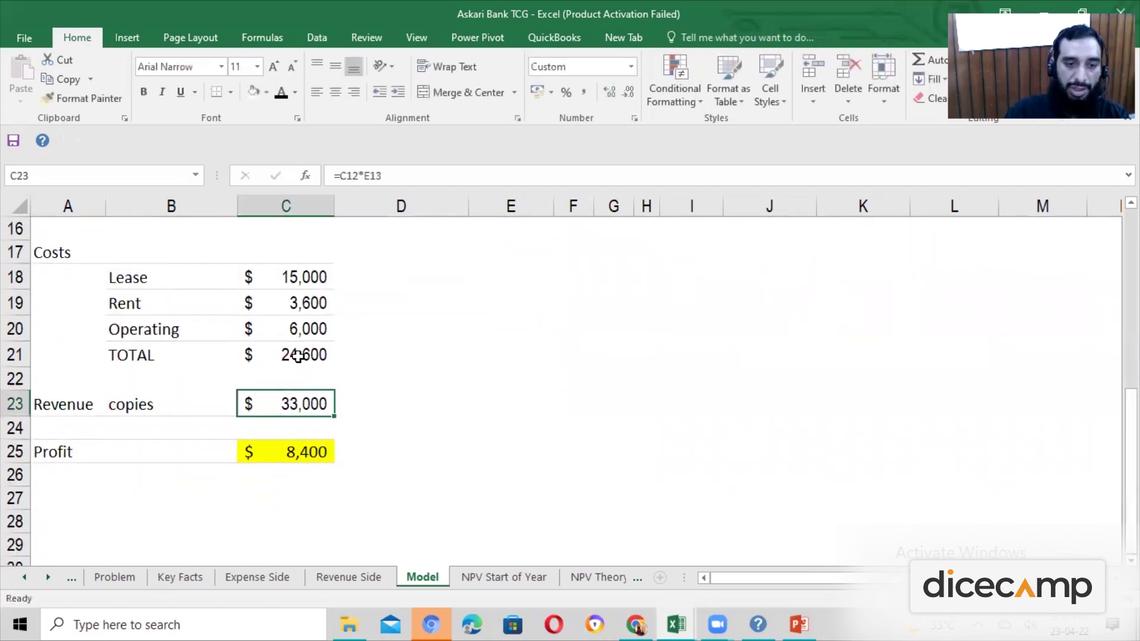
pyautogui.moveTo(300, 276); pyautogui.dragTo(298, 355)
pyautogui.click(296, 456)
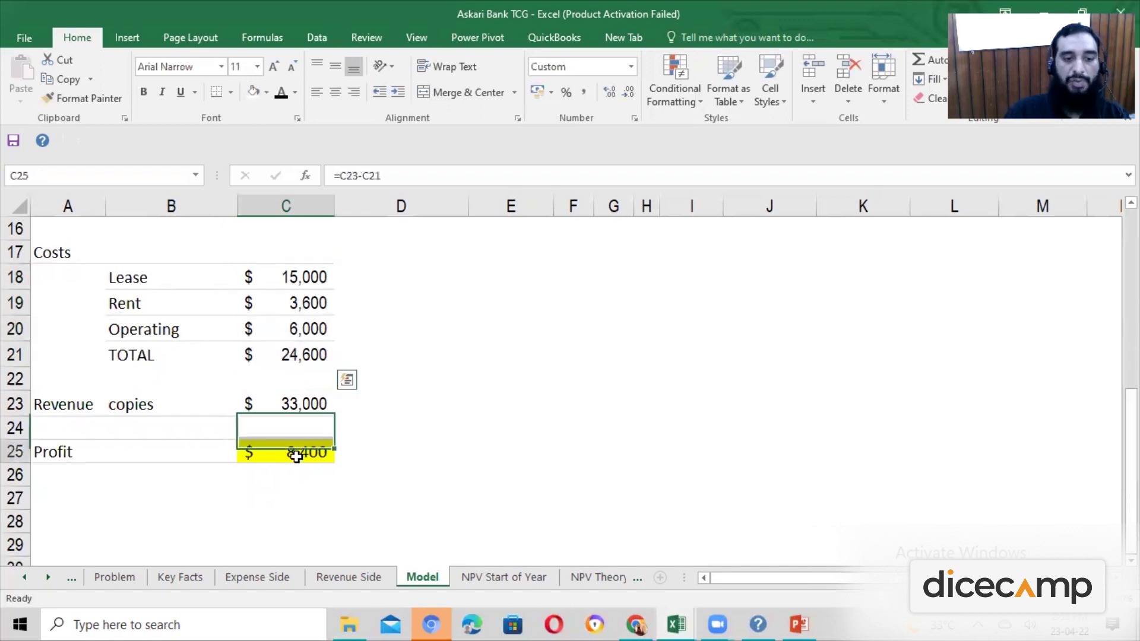
pyautogui.click(304, 405)
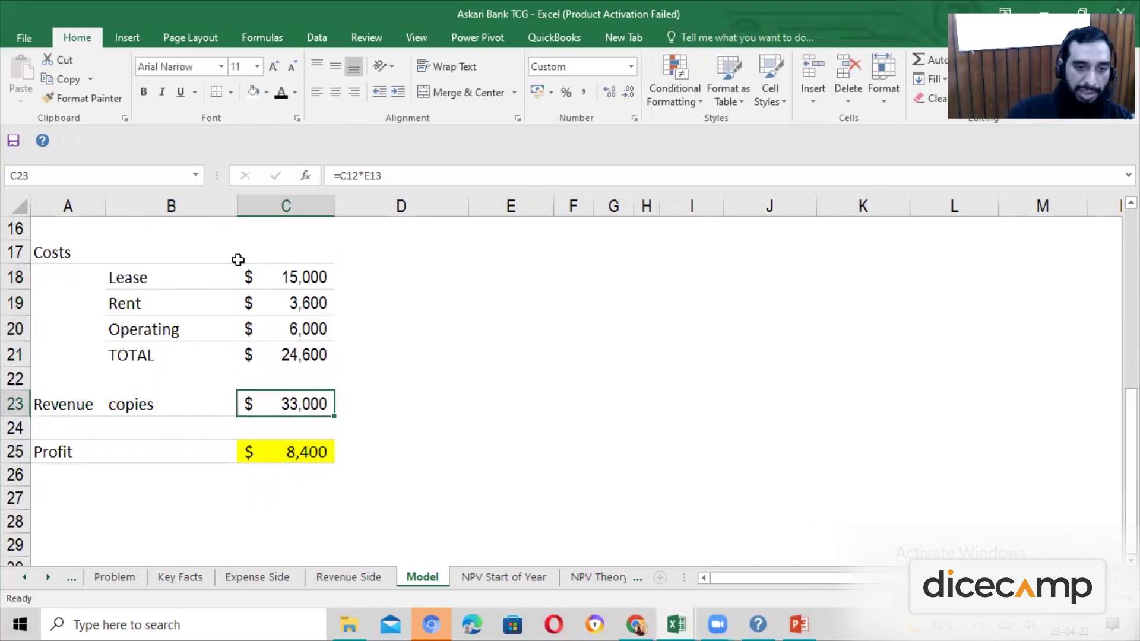
# - Clear the lease, rent and operating cost calculations in C18:C20
pyautogui.moveTo(267, 275); pyautogui.dragTo(272, 330)
pyautogui.press('Delete')
# - Rewrite the copies revenue formula in C23 as =C12*E13, multiplying revenue per copy by yearly demand
pyautogui.press('Down')
pyautogui.press('Down')
pyautogui.press('Down')
pyautogui.press('Down')
pyautogui.press('Down')
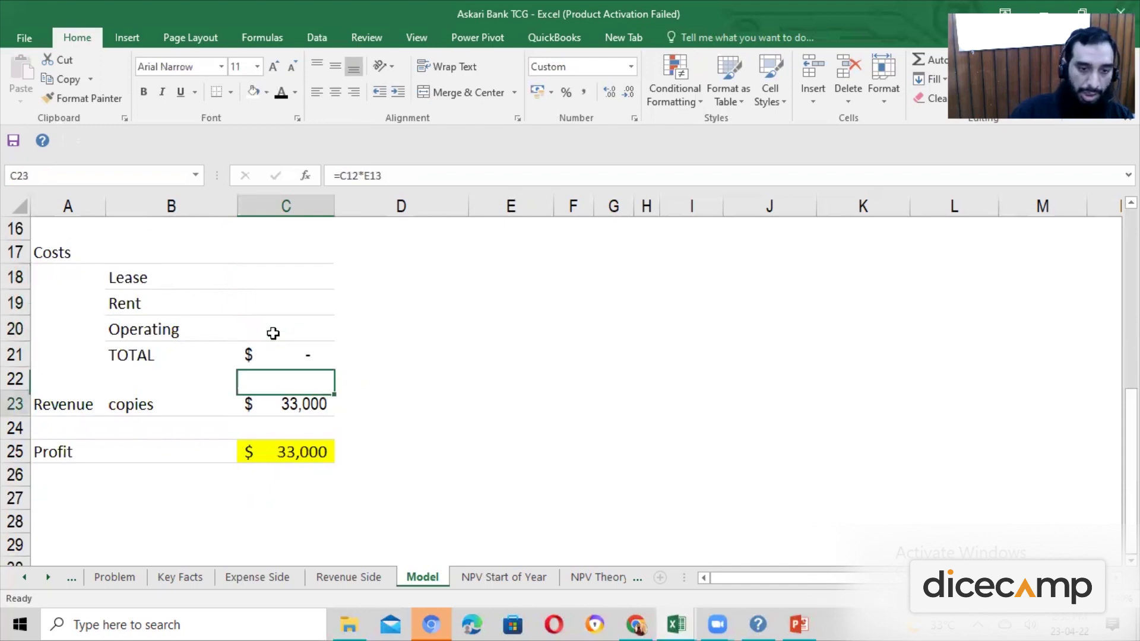
pyautogui.write('=')
pyautogui.scroll(5, 272, 331)
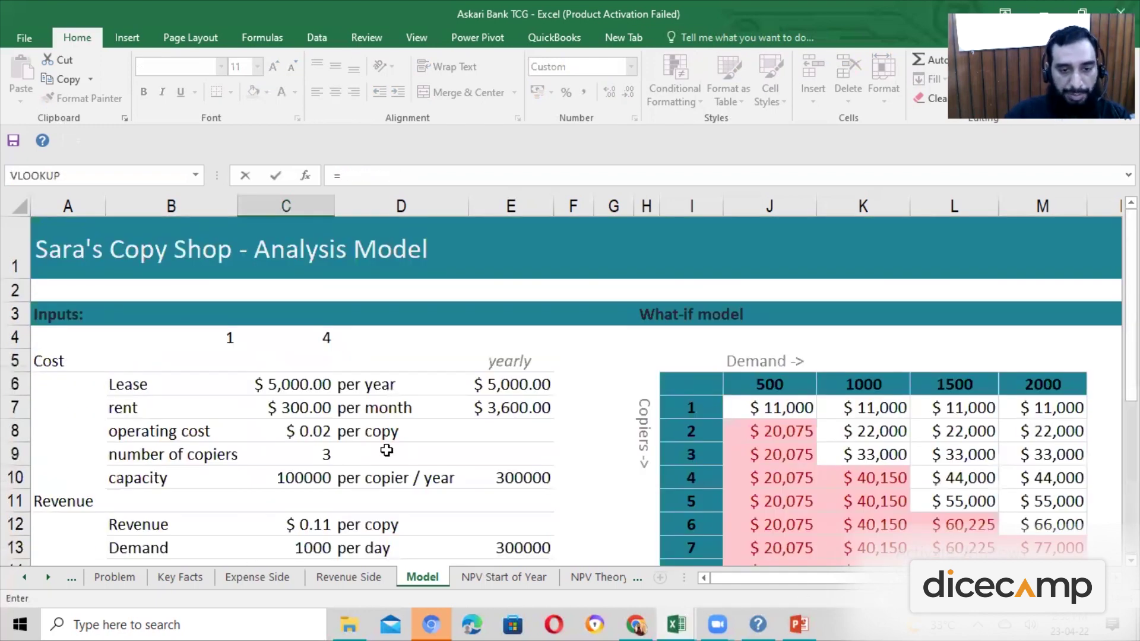
pyautogui.scroll(-1, 328, 494)
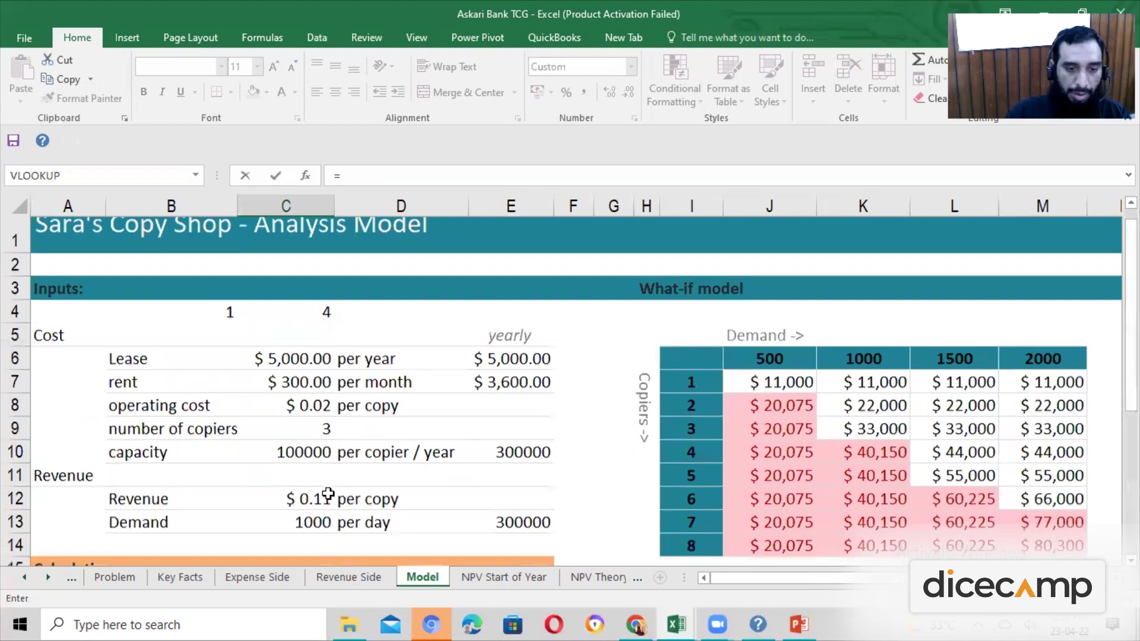
pyautogui.scroll(-1, 328, 494)
pyautogui.click(285, 415)
pyautogui.write('*')
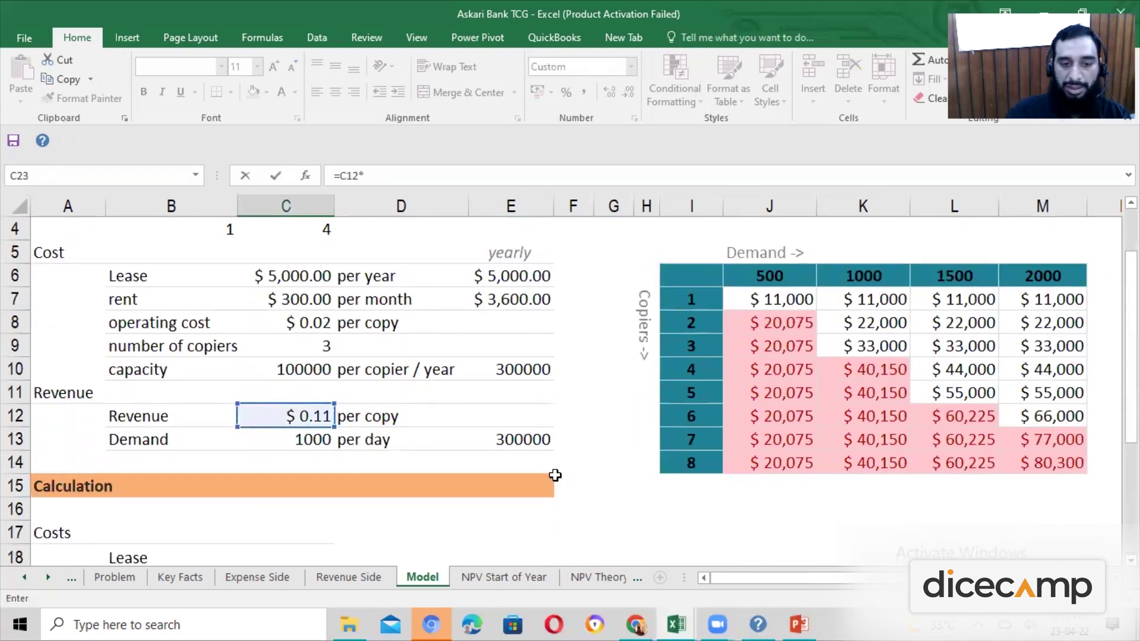
pyautogui.write('E13')
pyautogui.hotkey('ctrl', 'Return')
pyautogui.scroll(-2, 559, 471)
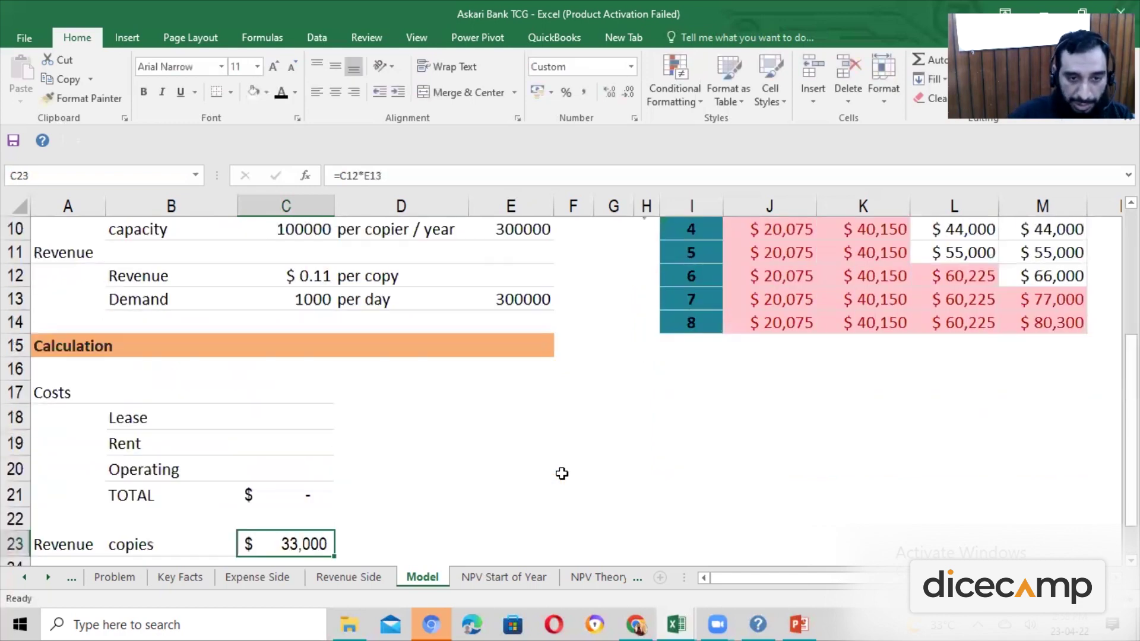
# - Examine the yearly demand formula in E13 together with the capacity and demand inputs above it
pyautogui.press('Up')
pyautogui.press('Up')
pyautogui.press('Up')
pyautogui.press('Up')
pyautogui.press('Up')
pyautogui.press('Up')
pyautogui.press('Up')
pyautogui.press('Up')
pyautogui.press('Up')
pyautogui.press('Up')
pyautogui.press('Right')
pyautogui.press('Right')
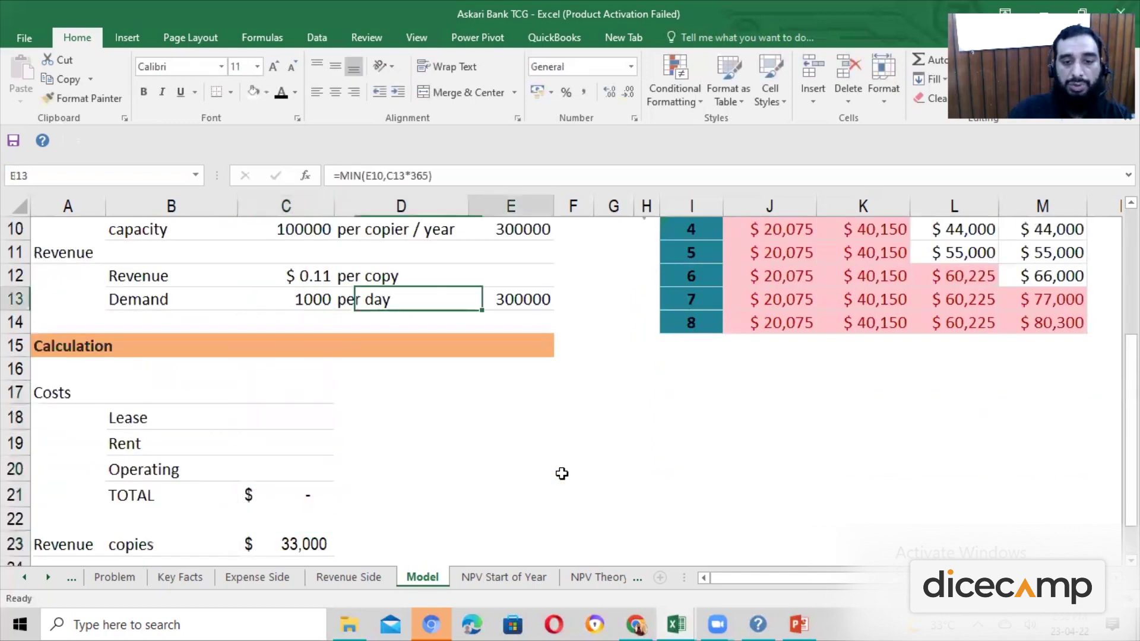
pyautogui.scroll(1, 561, 473)
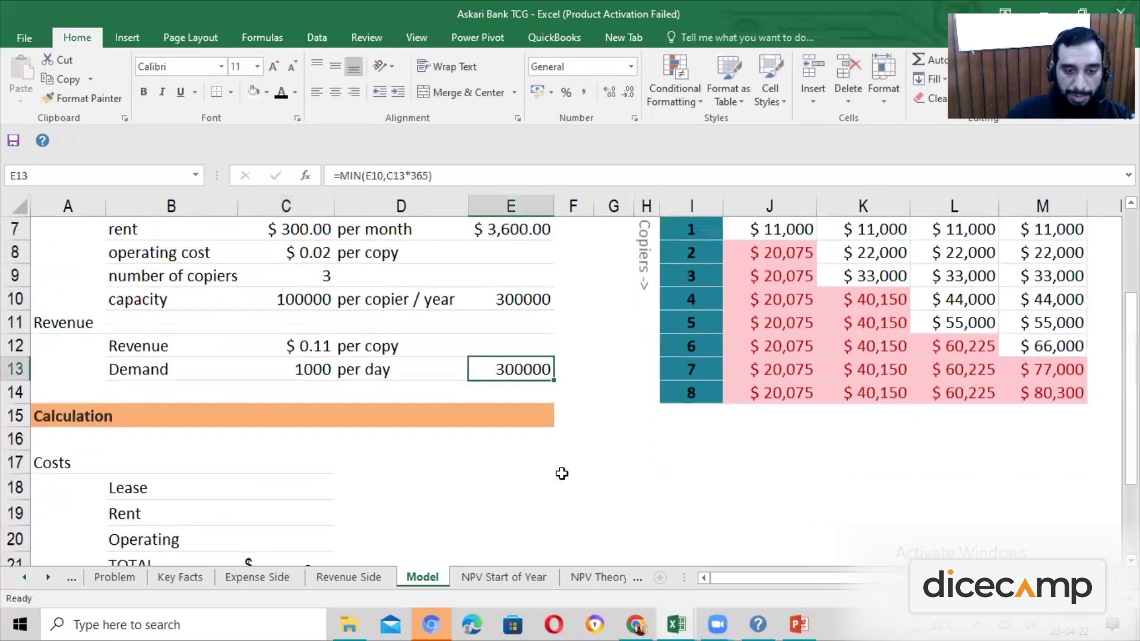
pyautogui.scroll(1, 468, 463)
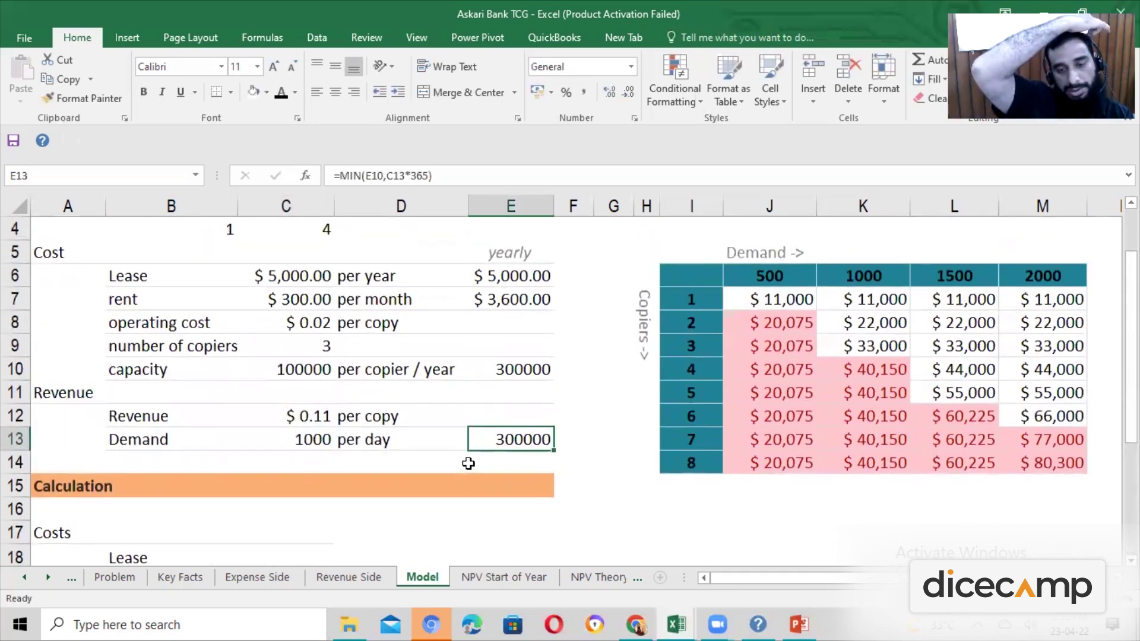
# - Trace the cells referenced by the revenue formula in C23 and check the yearly demand formula in E13
pyautogui.scroll(-4, 468, 464)
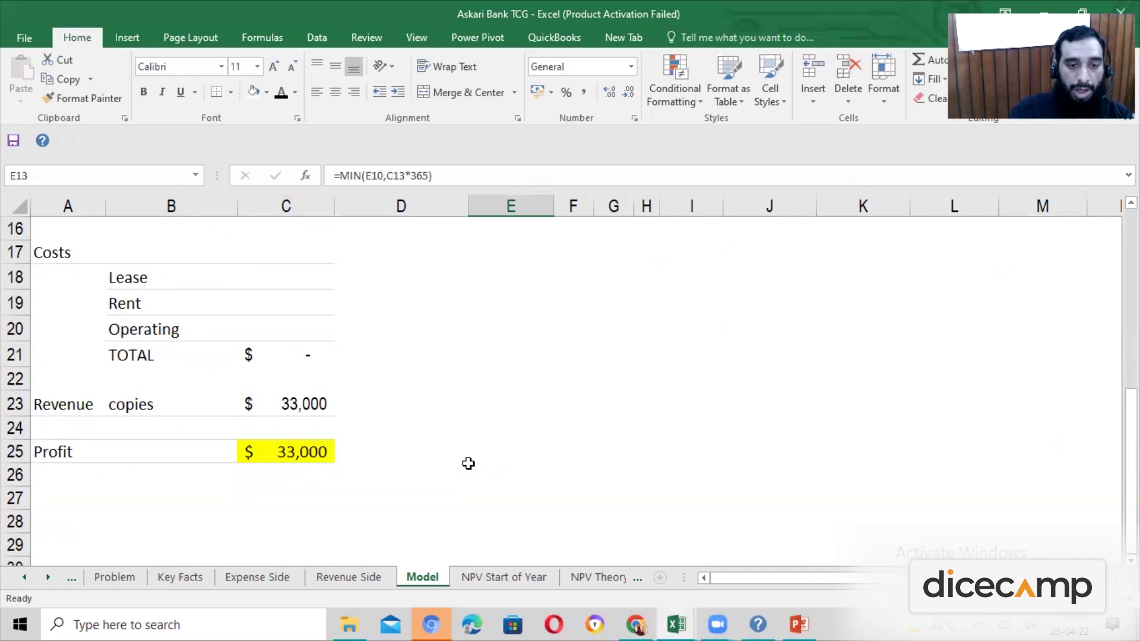
pyautogui.doubleClick(300, 400)
pyautogui.scroll(4, 399, 438)
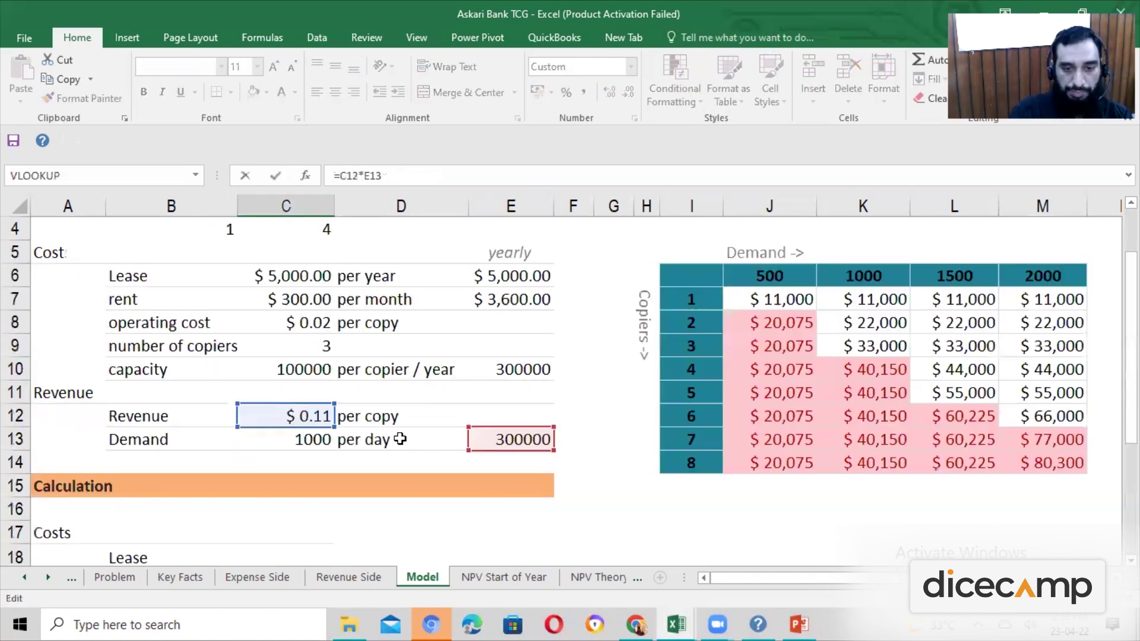
pyautogui.press('Escape')
pyautogui.click(515, 276)
pyautogui.scroll(3, 512, 343)
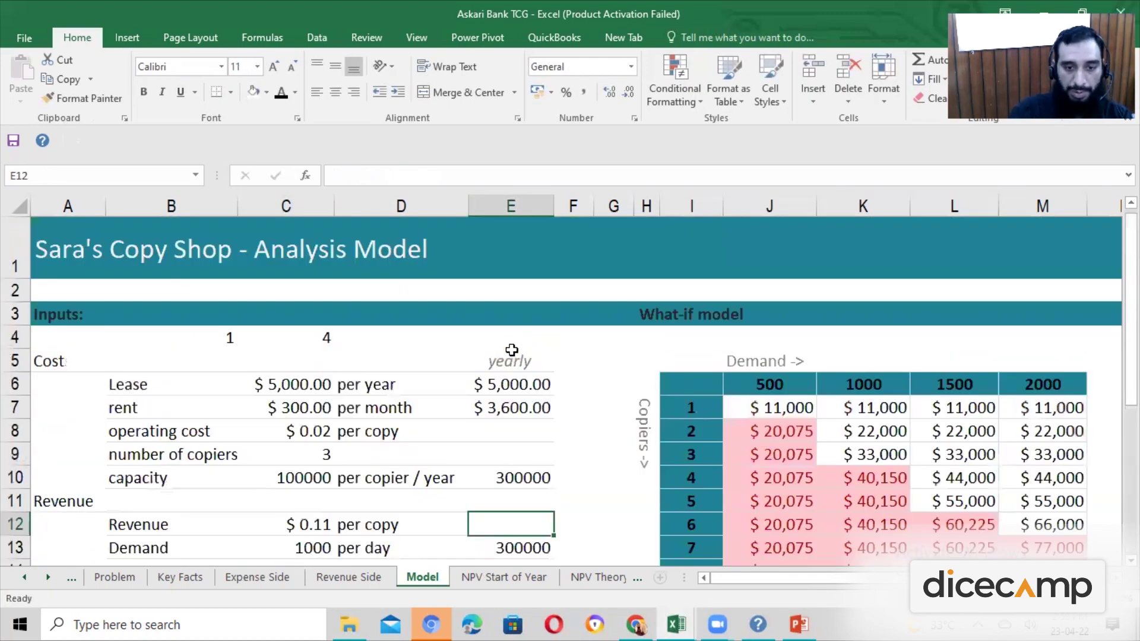
pyautogui.scroll(-2, 499, 448)
pyautogui.click(504, 440)
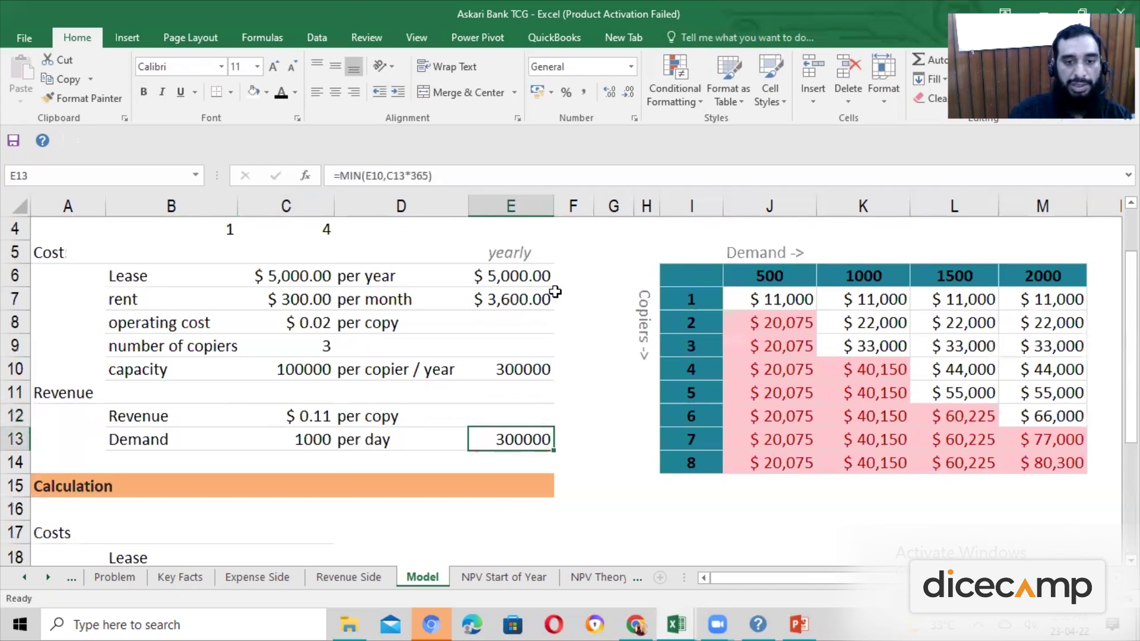
pyautogui.press('F2')
pyautogui.press('Escape')
# - Review the lease, rent and operating cost inputs in C6:C8
pyautogui.press('Left')
pyautogui.press('Left')
pyautogui.press('Up')
pyautogui.press('Up')
pyautogui.press('Up')
pyautogui.press('Up')
pyautogui.press('Up')
pyautogui.press('Up')
pyautogui.press('Up')
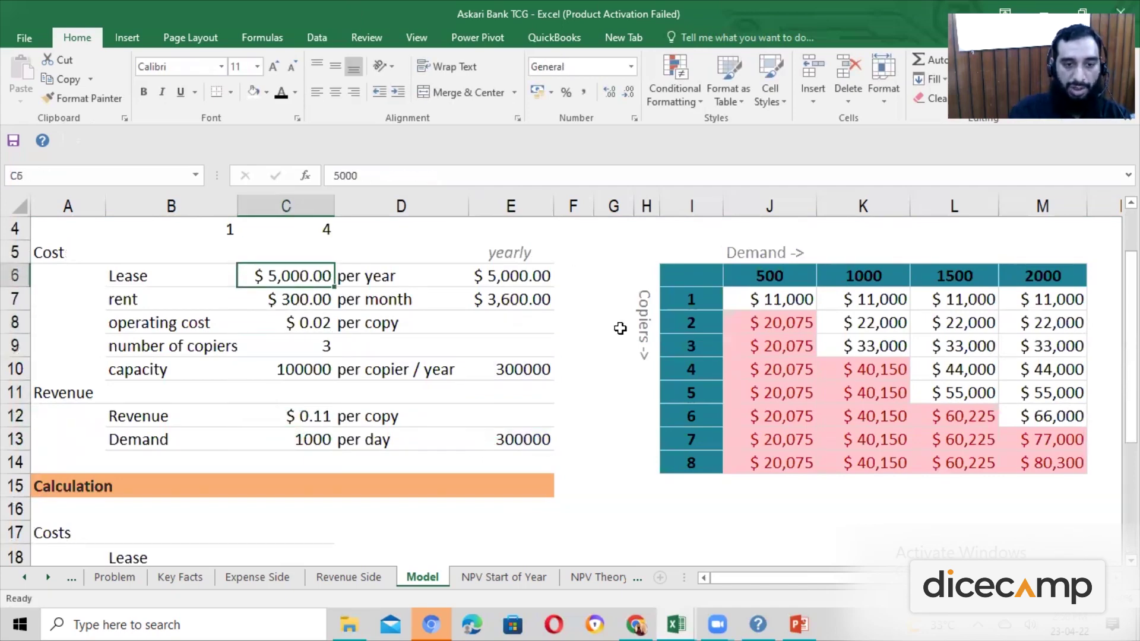
pyautogui.press('Down')
pyautogui.press('Down')
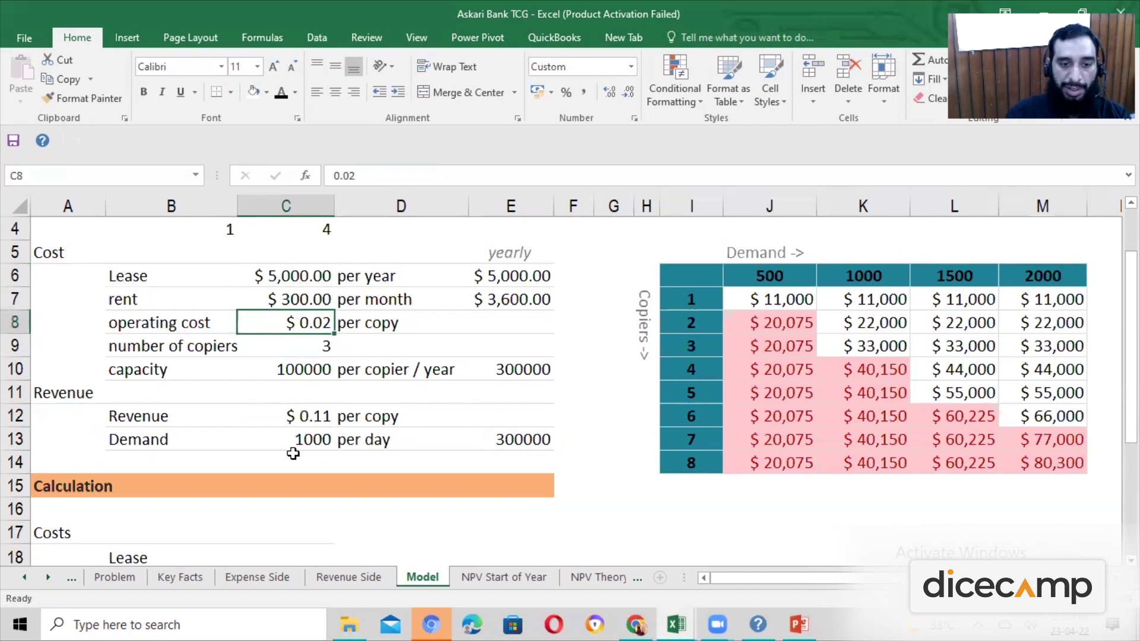
# - Select the demand label and daily value in B13:C13, and open the yearly demand formula in E13 to inspect its references
pyautogui.moveTo(160, 432); pyautogui.dragTo(310, 438)
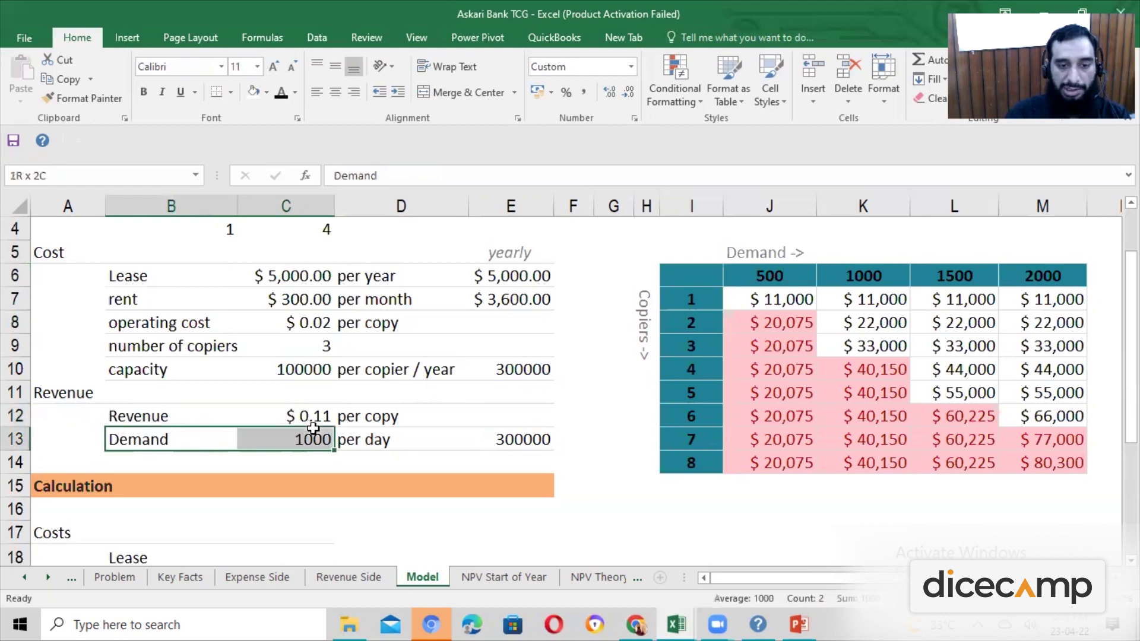
pyautogui.doubleClick(506, 439)
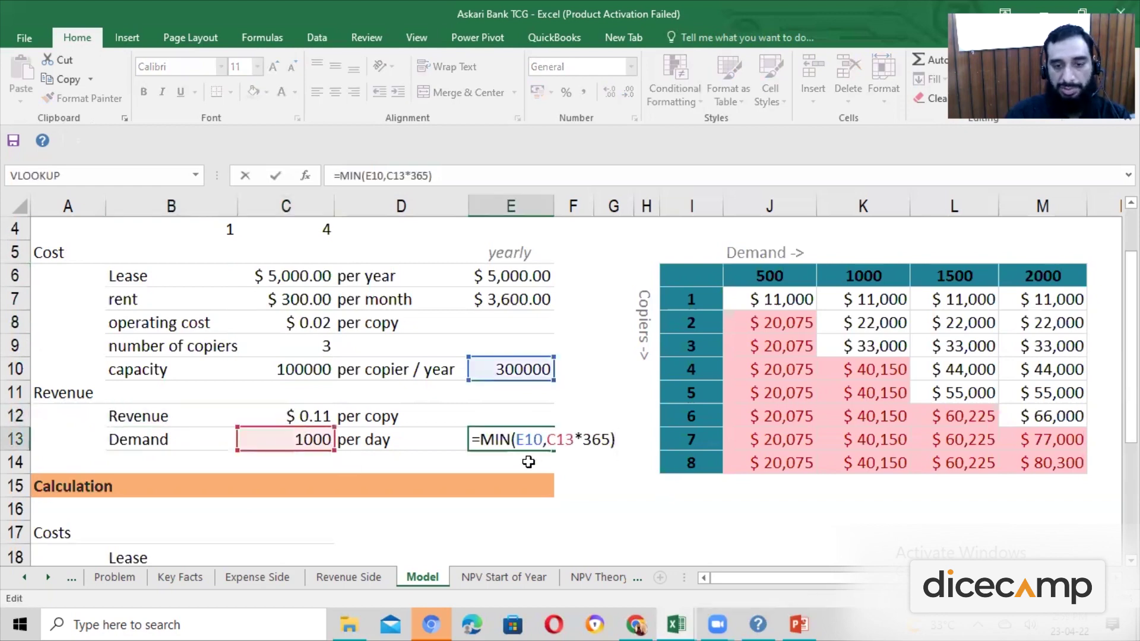